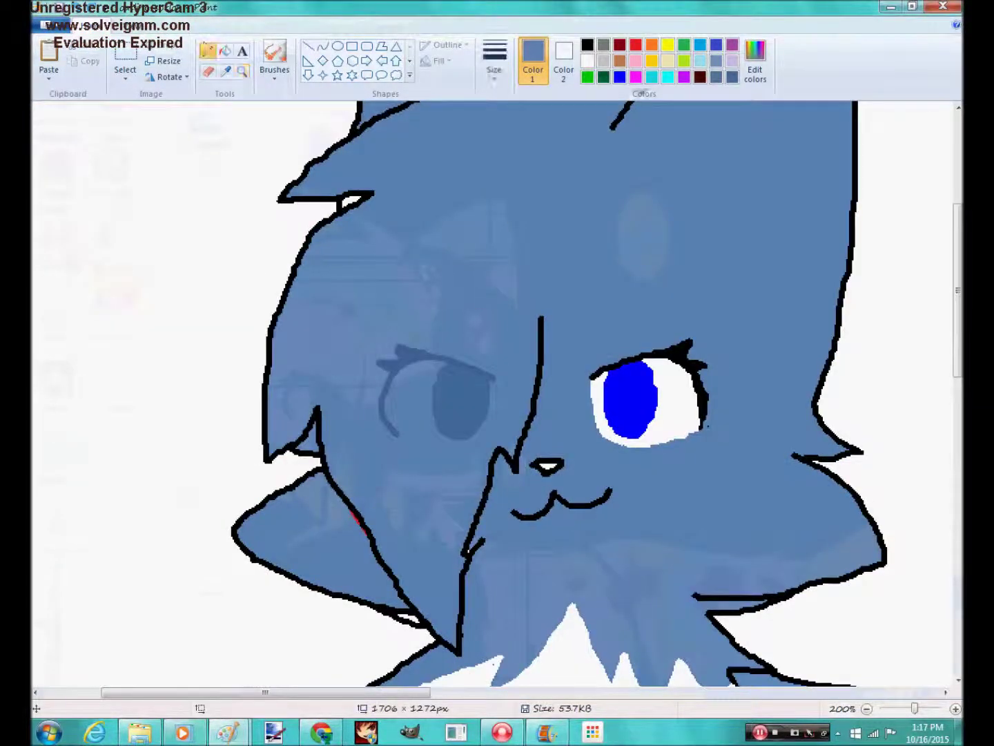
Recolor the faint eye behind the hair, including its lashes and iris, in light gray
click(603, 60)
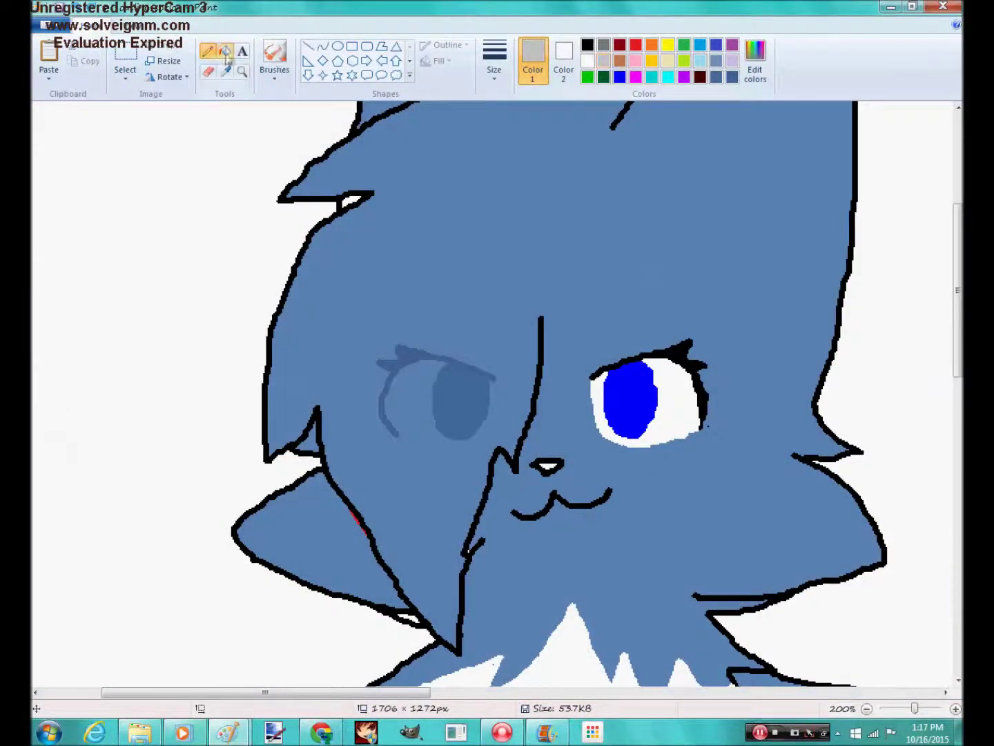
click(225, 51)
click(464, 402)
click(477, 371)
click(475, 396)
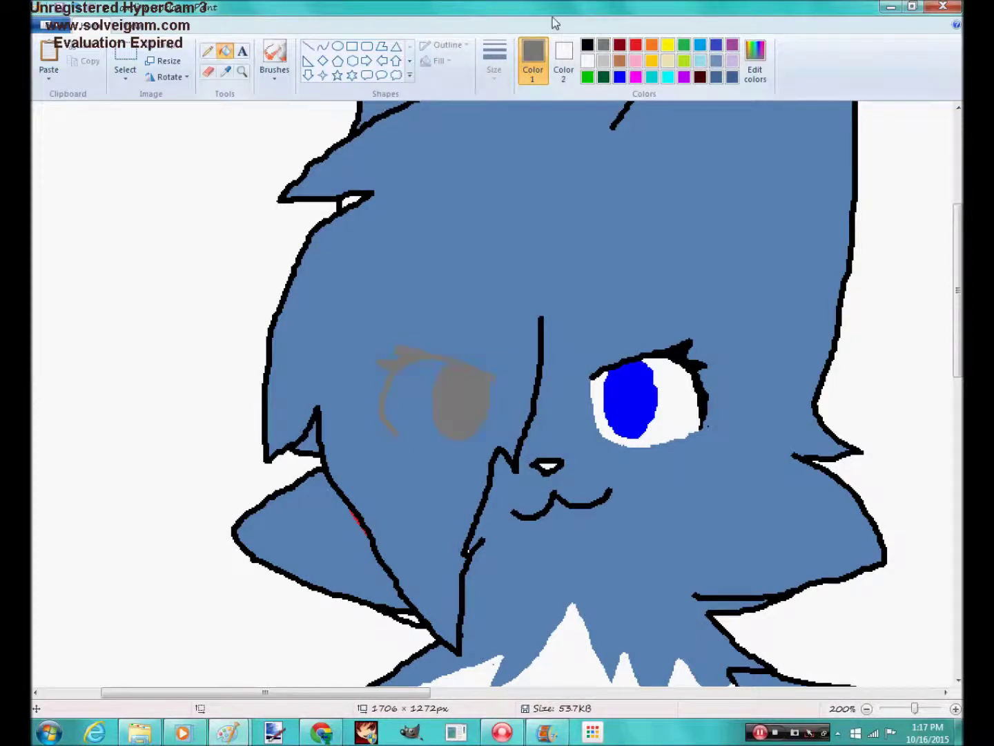
click(604, 61)
click(475, 366)
Draw a white jagged edge from the ear base to the hair strand and fill the hair area white
click(588, 60)
scroll(612, 272, up, 2)
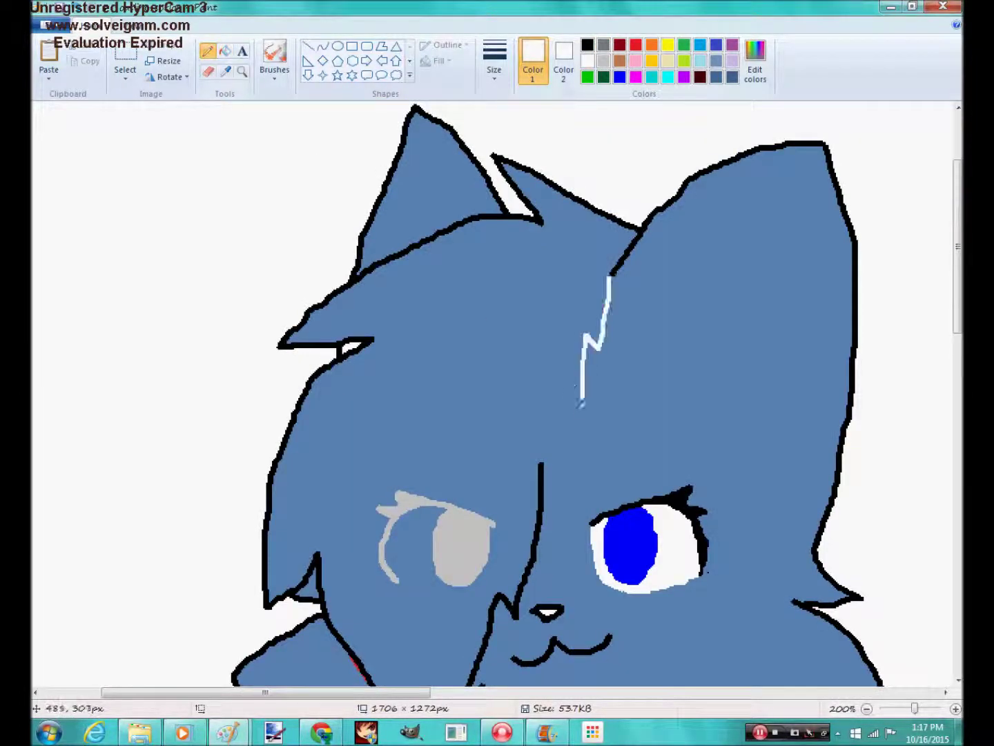
click(514, 452)
scroll(513, 442, down, 2)
scroll(500, 422, up, 2)
Cover the red mark along the hair edge and fill the white gap beside the cheek fur with the coat's blue
click(716, 78)
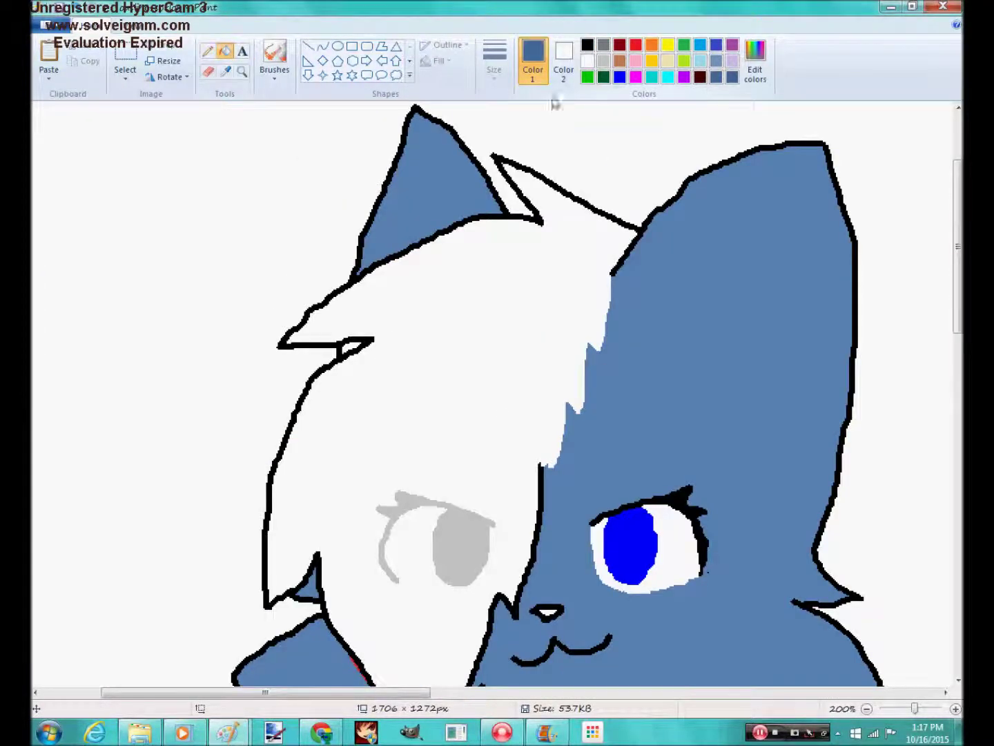
scroll(433, 370, down, 4)
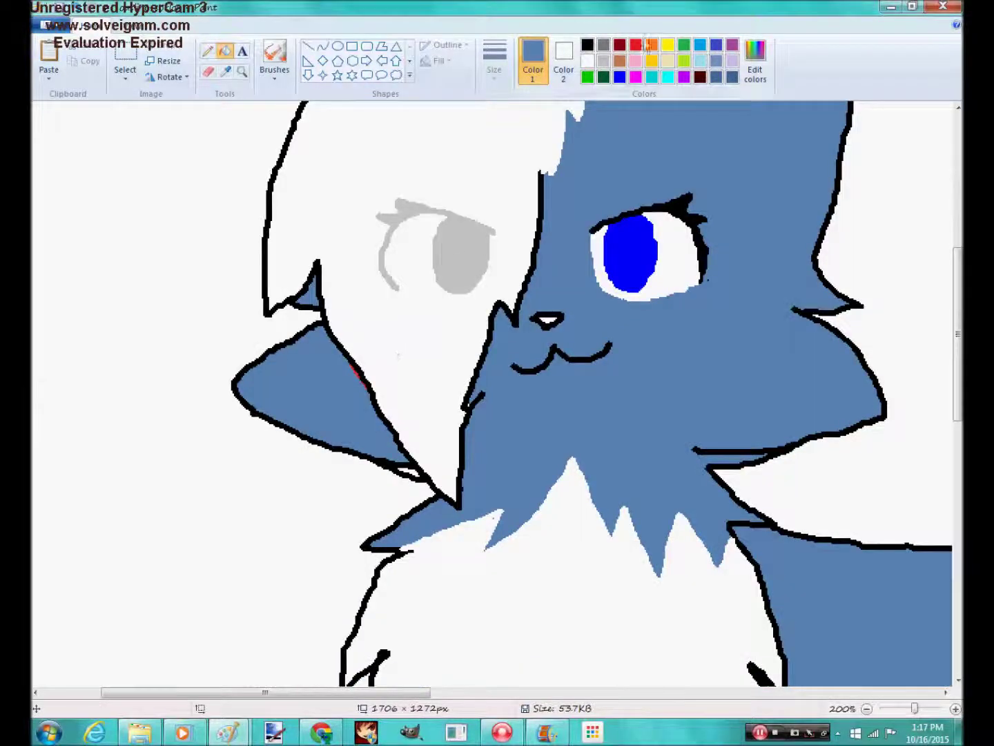
click(637, 45)
click(340, 380)
click(227, 72)
click(579, 236)
click(407, 463)
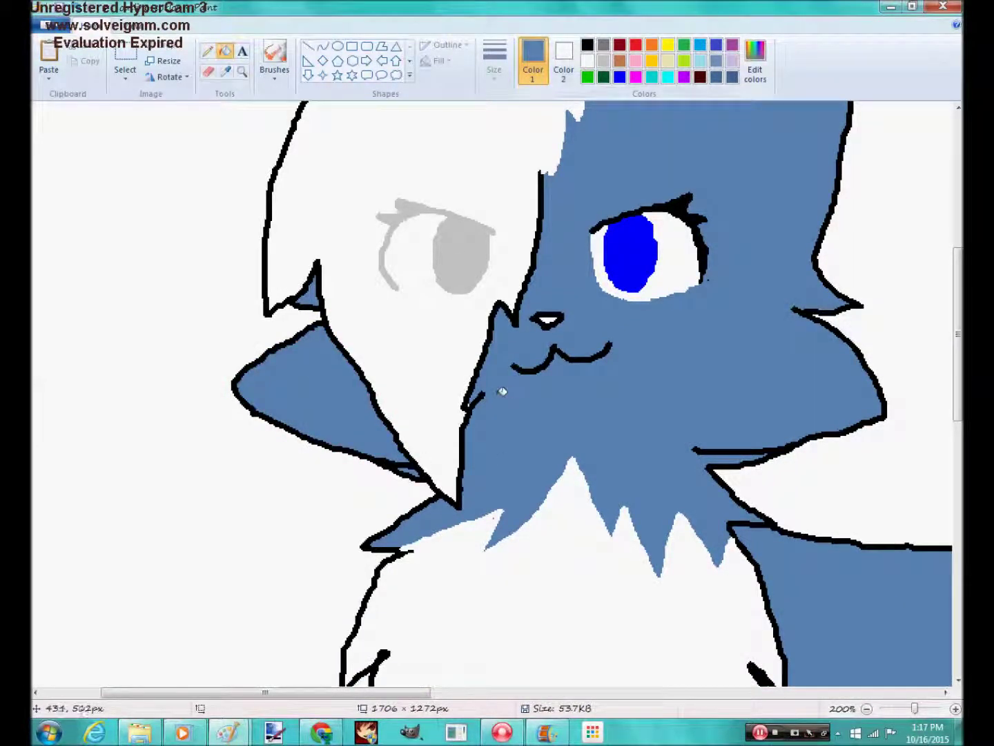
Define a custom grayish blue to fill the nose with
click(241, 72)
right_click(467, 306)
right_click(468, 305)
click(326, 280)
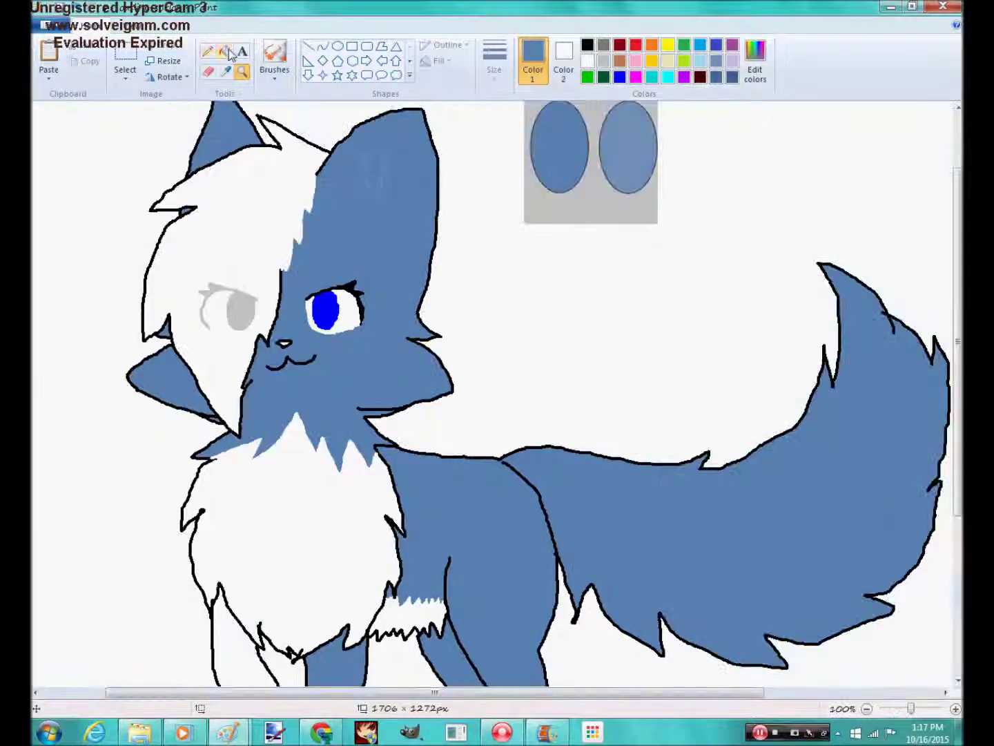
click(226, 53)
click(756, 61)
drag(651, 327, 651, 312)
click(362, 464)
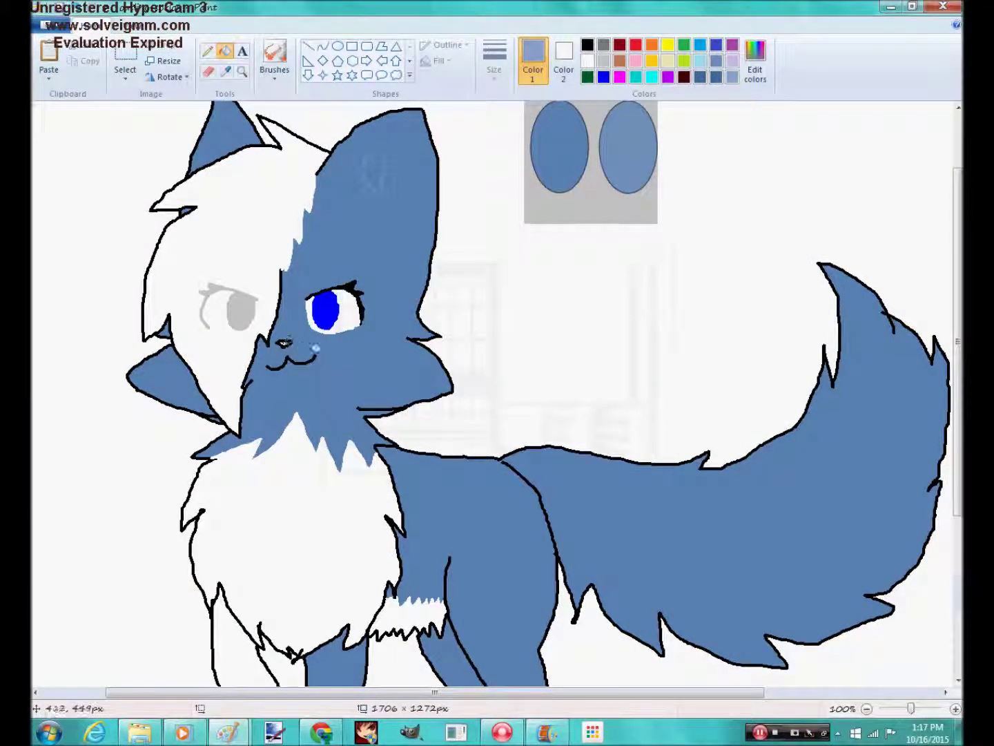
Draw a white zigzag across the tail near its base and fill the tail beyond it white
click(241, 72)
right_click(430, 359)
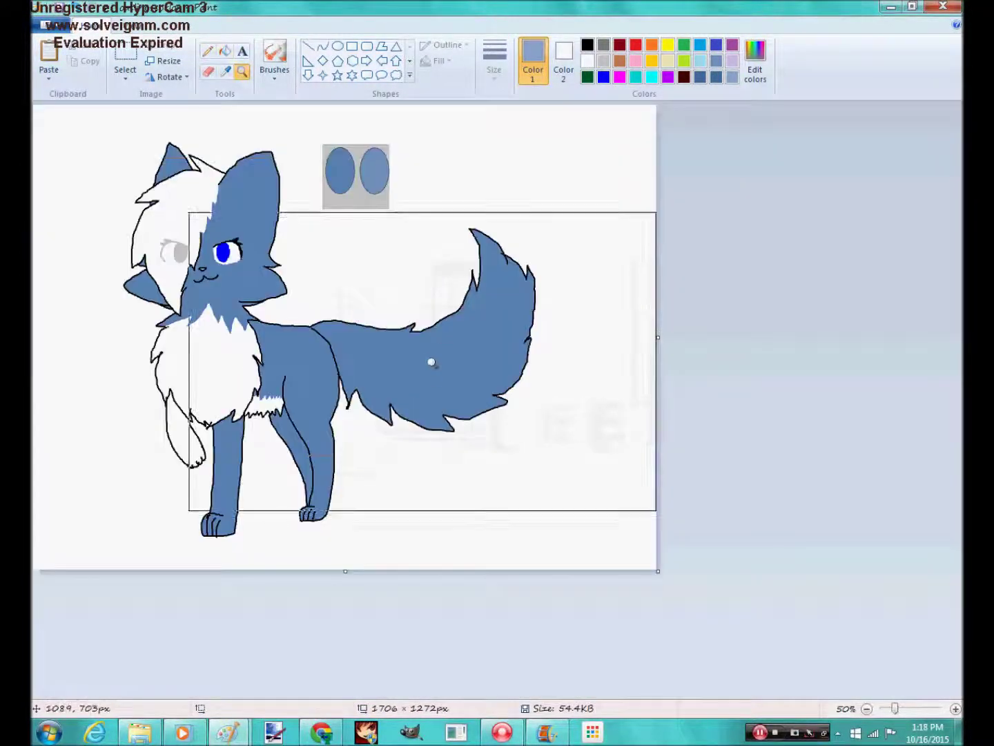
click(427, 358)
mouse_move(236, 735)
click(382, 422)
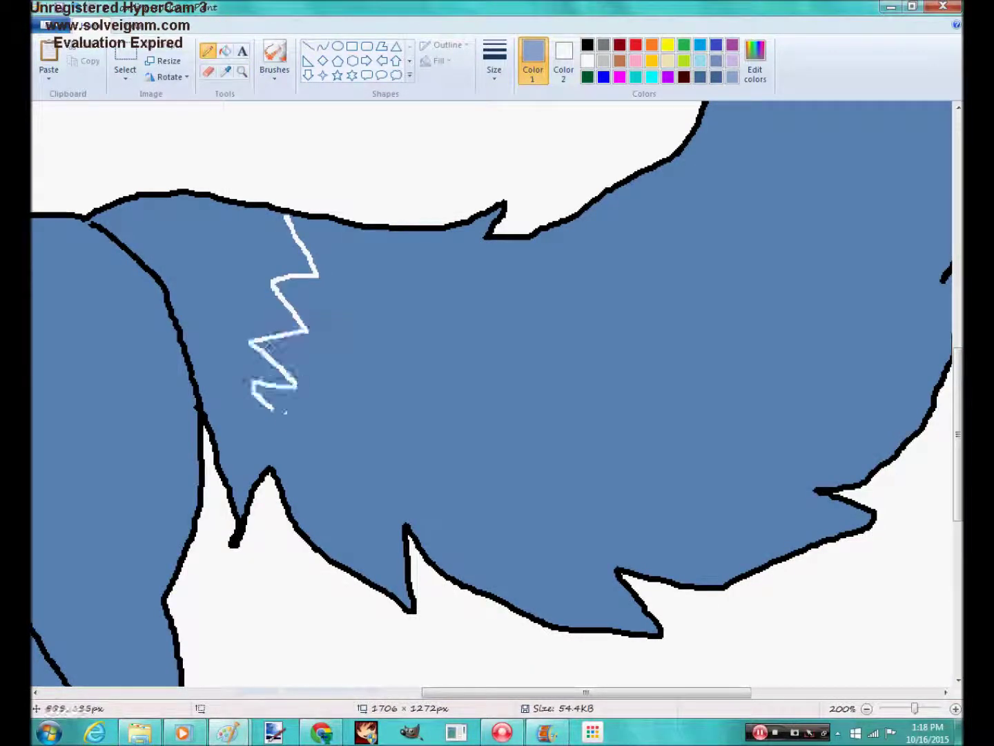
click(225, 51)
click(427, 369)
Return from the dfj reference picture to outline-coklor and remove the two blue color swatches beside the character
right_click(432, 322)
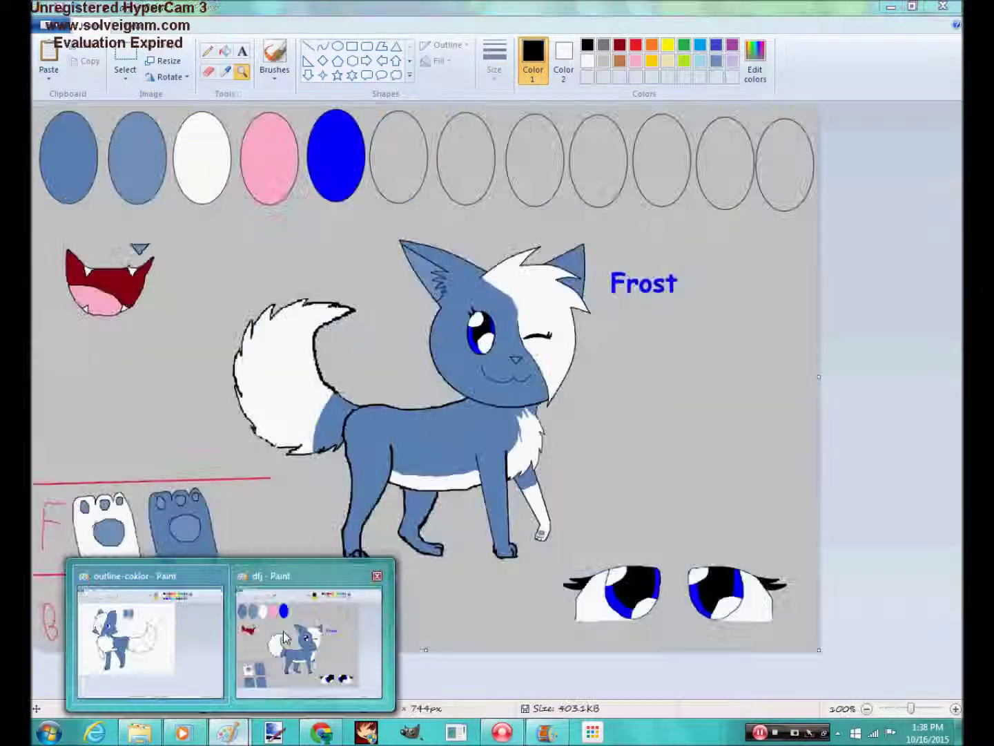
click(190, 660)
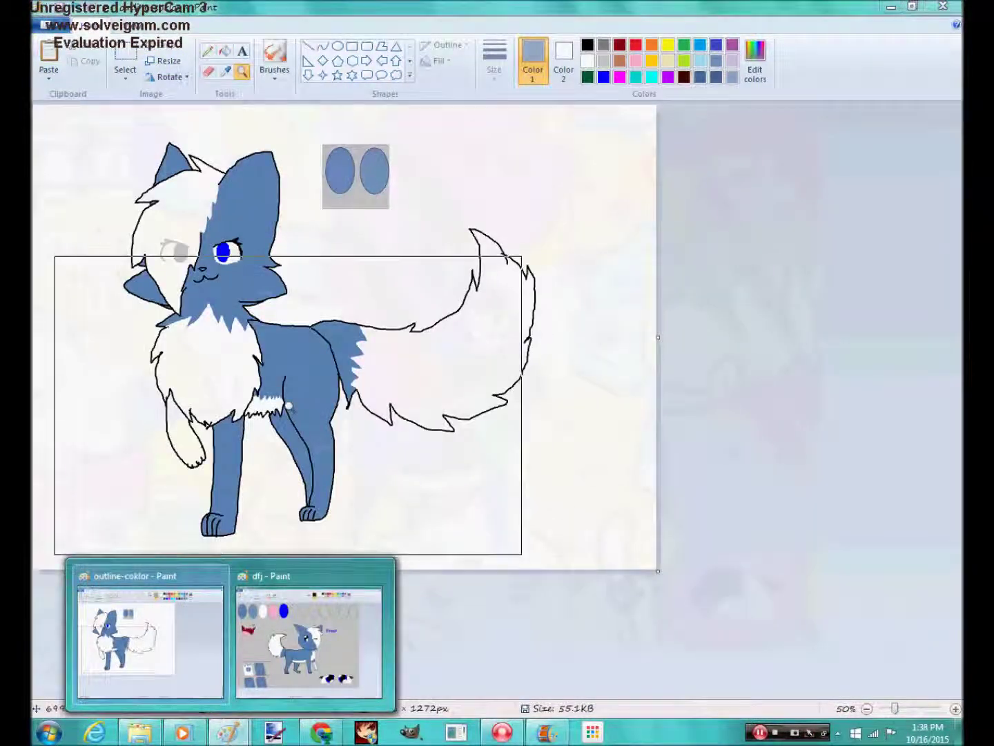
click(128, 59)
drag(308, 132, 402, 216)
click(84, 47)
Select the whole outline-coklor picture and close the dfj reference window
click(125, 75)
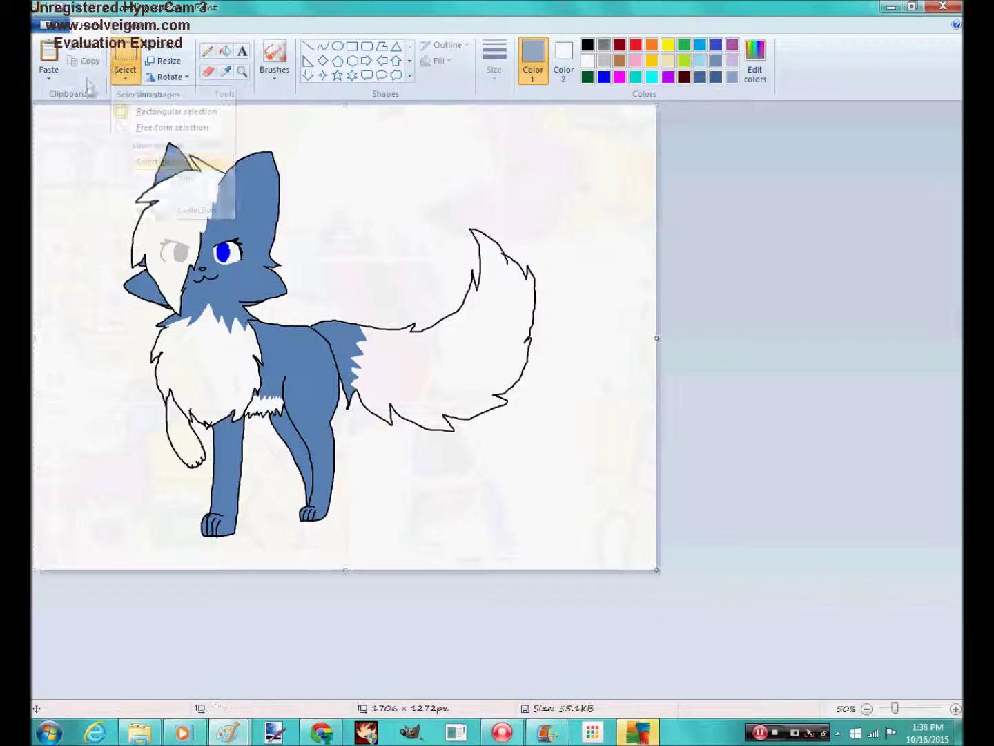
click(158, 157)
right_click(229, 732)
click(230, 735)
click(383, 576)
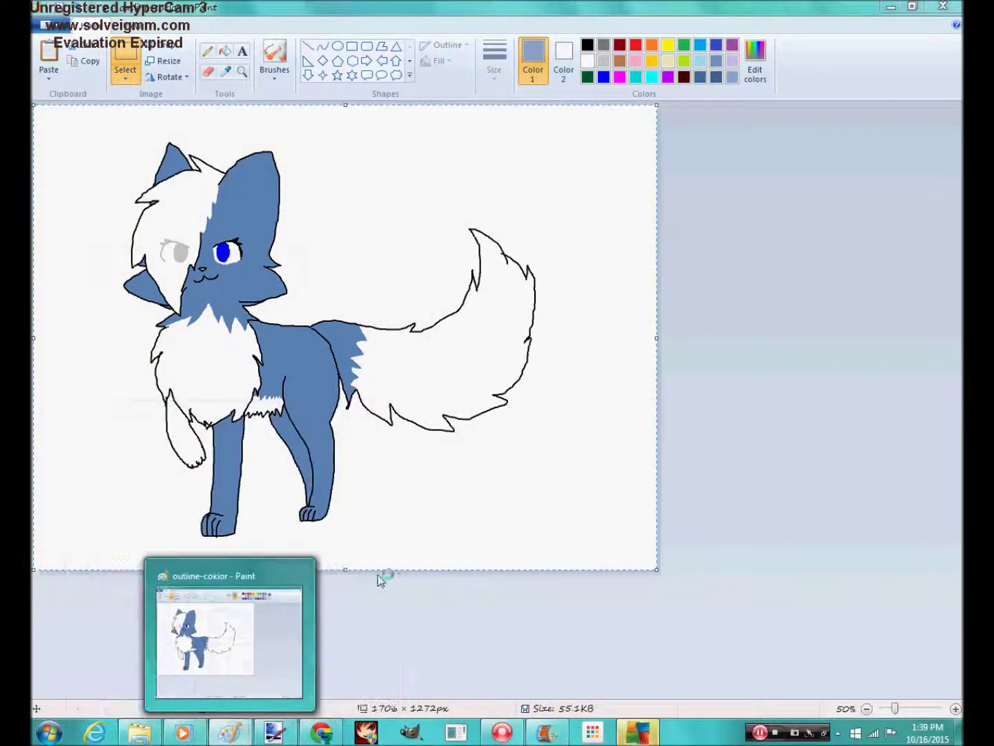
Switch to Paint.NET and paste the colored drawing into the Background layer
click(243, 71)
right_click(272, 232)
click(225, 53)
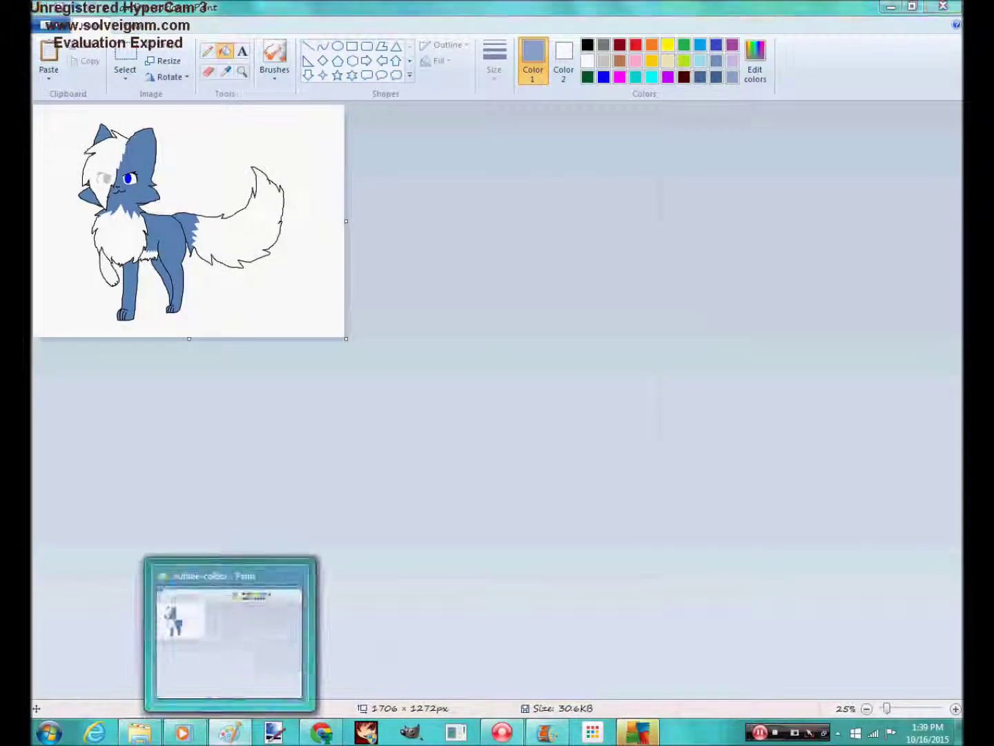
click(229, 635)
key(ctrl+v)
Select the white area around the character with the Magic Wand and delete it
click(75, 238)
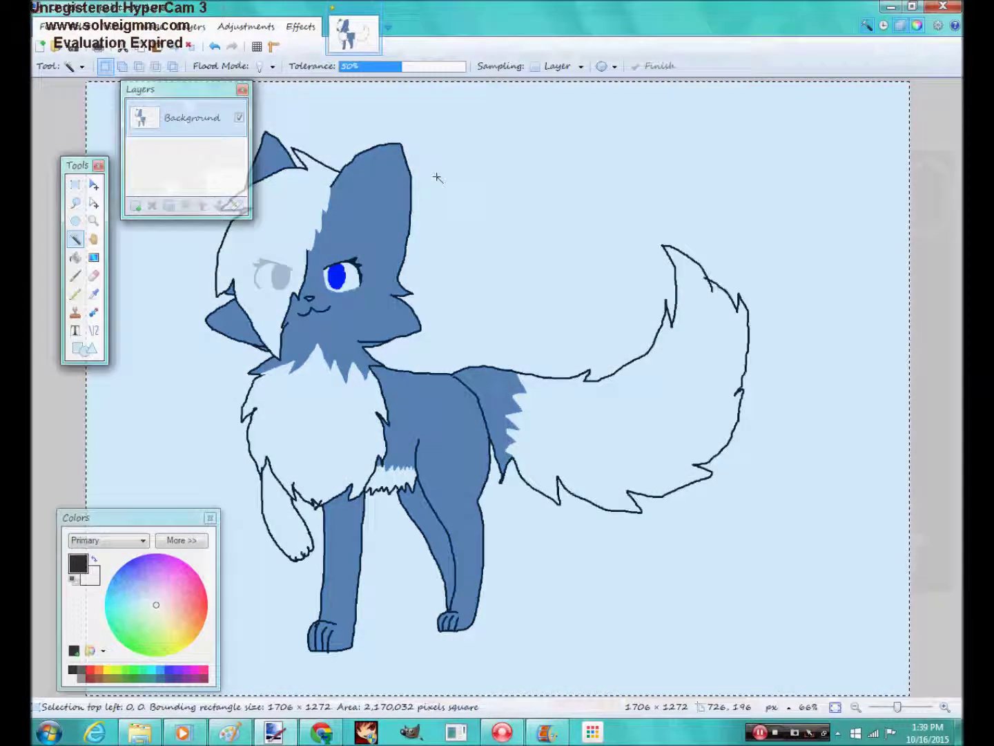
click(449, 189)
key(Delete)
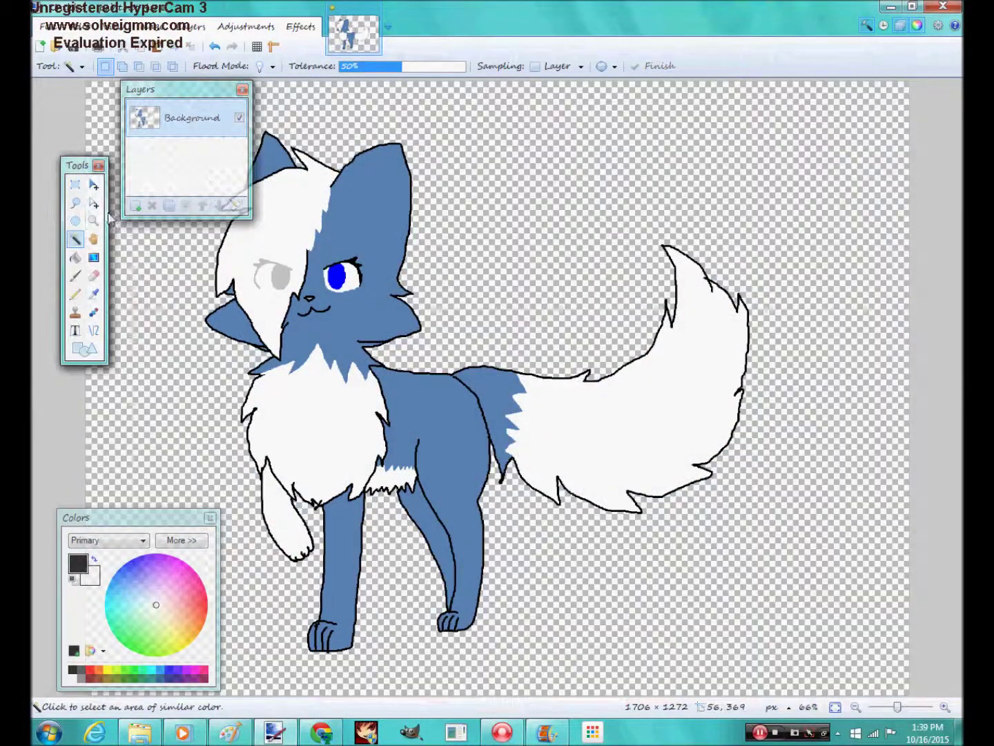
Add a new layer above the Background and set the Paintbrush to a width of 13
key(z)
right_click(299, 308)
click(135, 206)
right_click(324, 442)
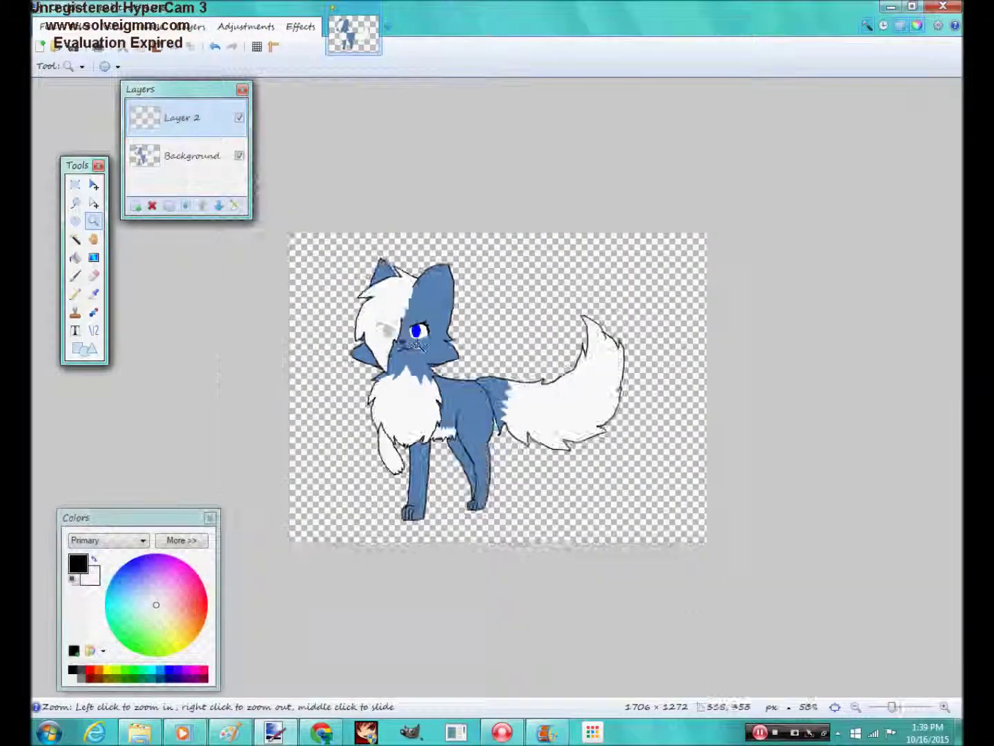
click(347, 430)
click(346, 430)
click(346, 430)
click(75, 276)
click(211, 67)
click(200, 219)
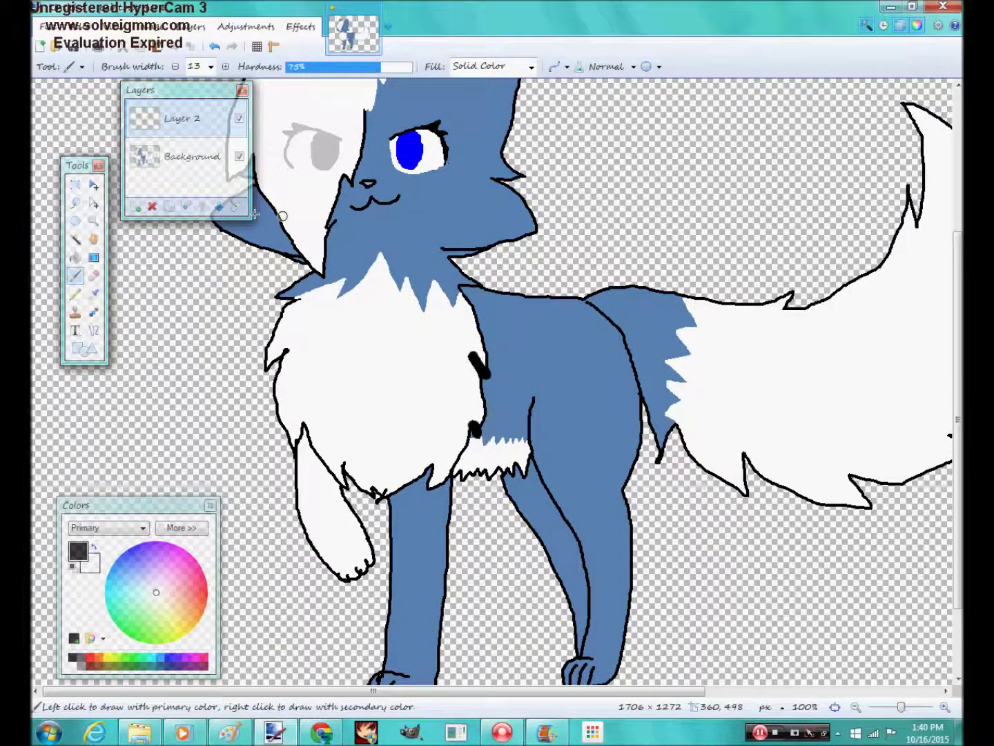
Paint thick black shading strokes on Layer 2 along the chest tufts, cheeks, hair edges and raised leg
click(234, 207)
click(494, 425)
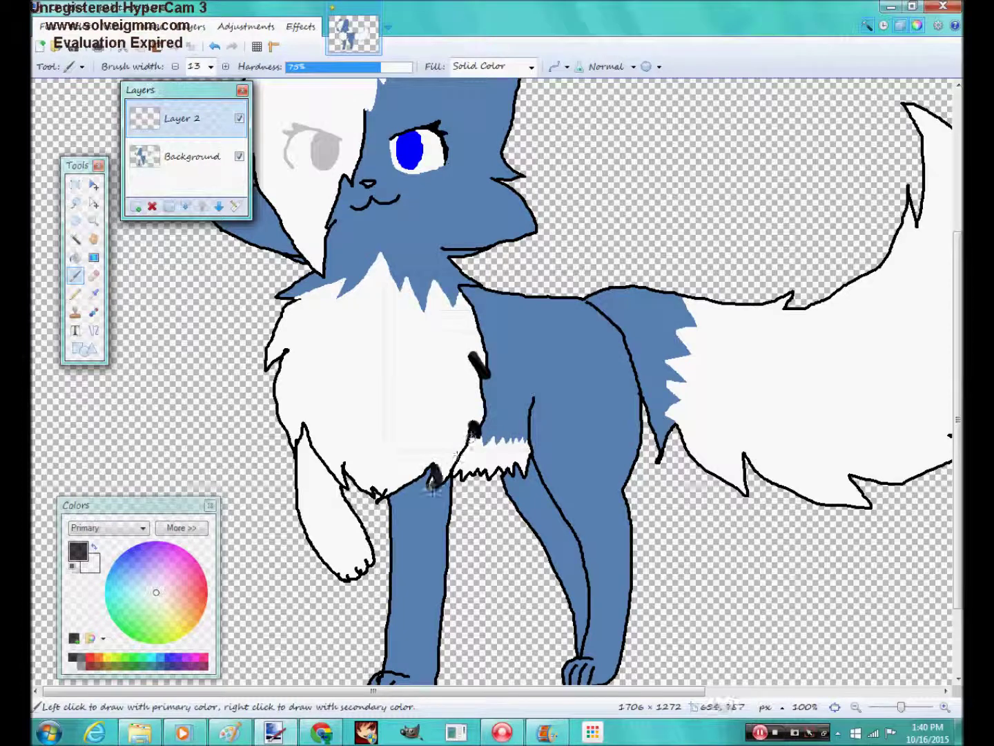
key(ctrl+z)
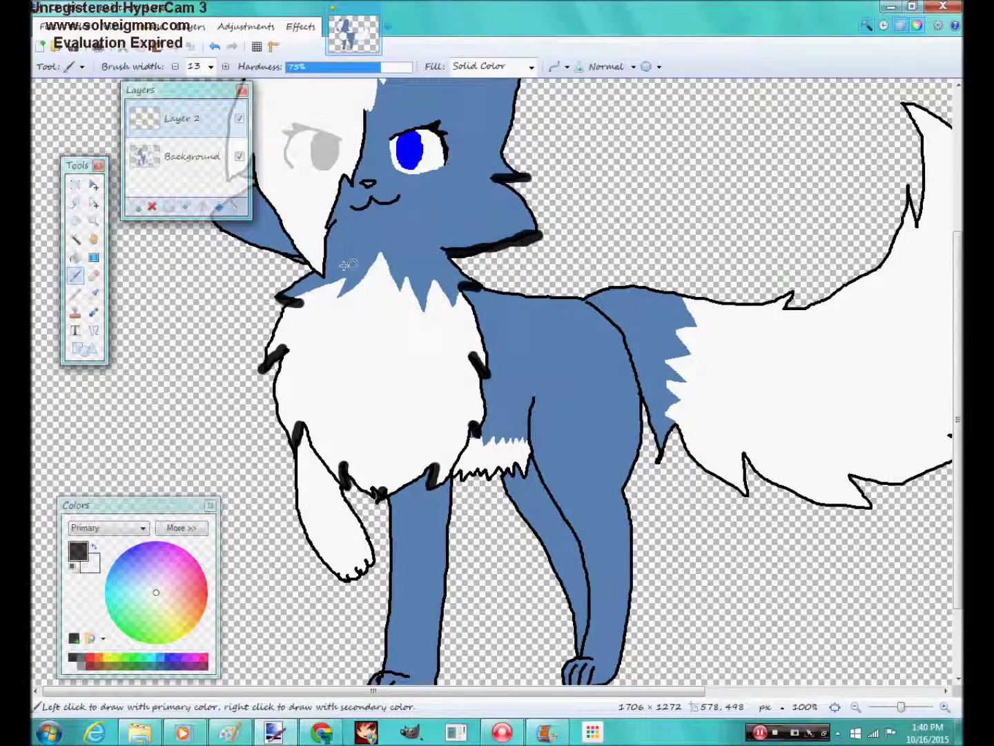
scroll(345, 264, up, 3)
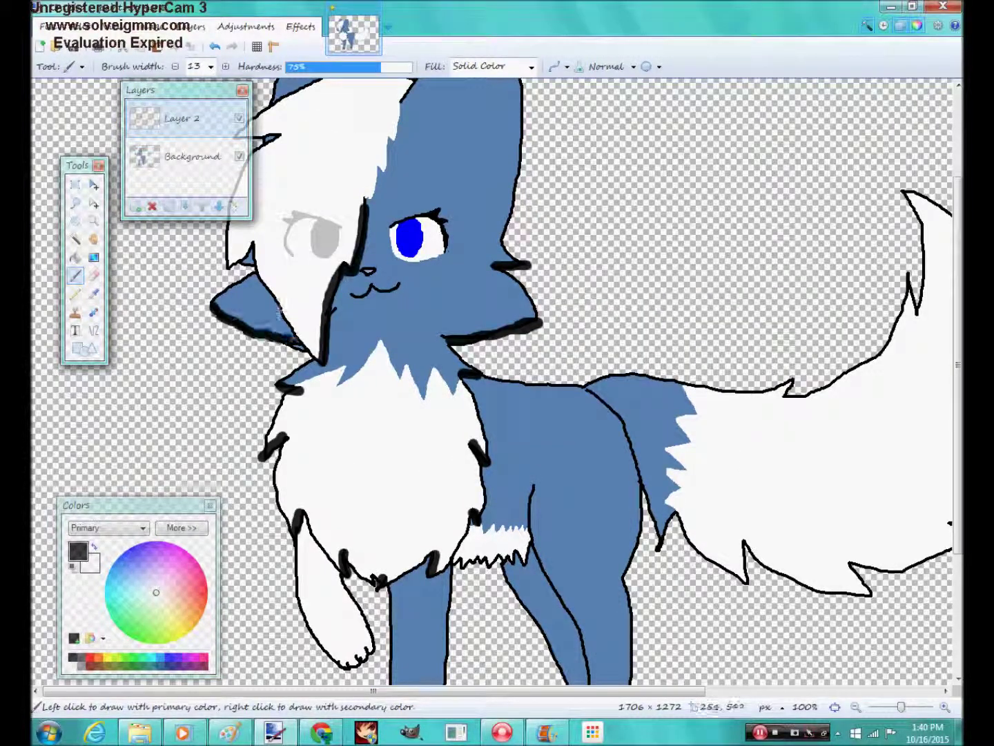
scroll(237, 271, up, 3)
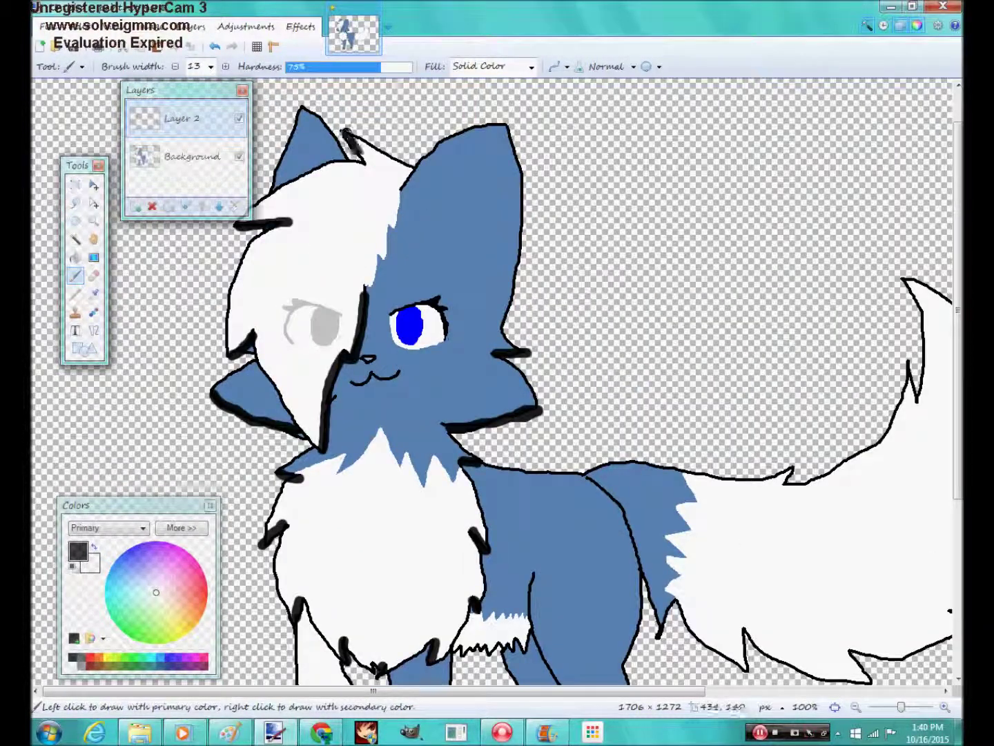
scroll(356, 145, down, 9)
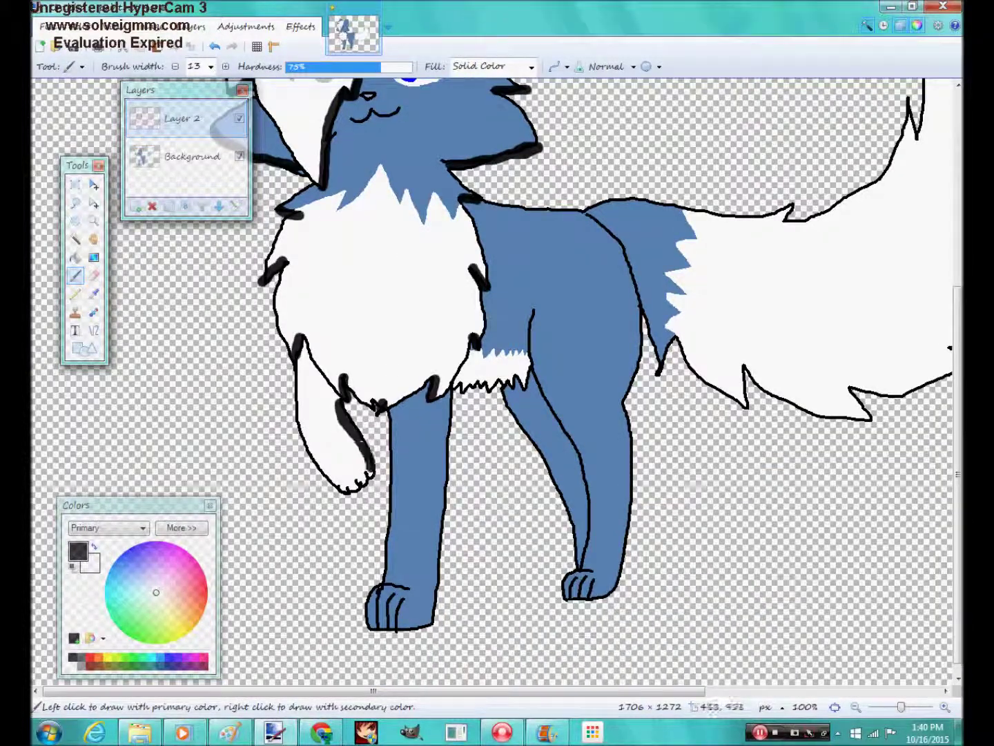
scroll(404, 435, down, 1)
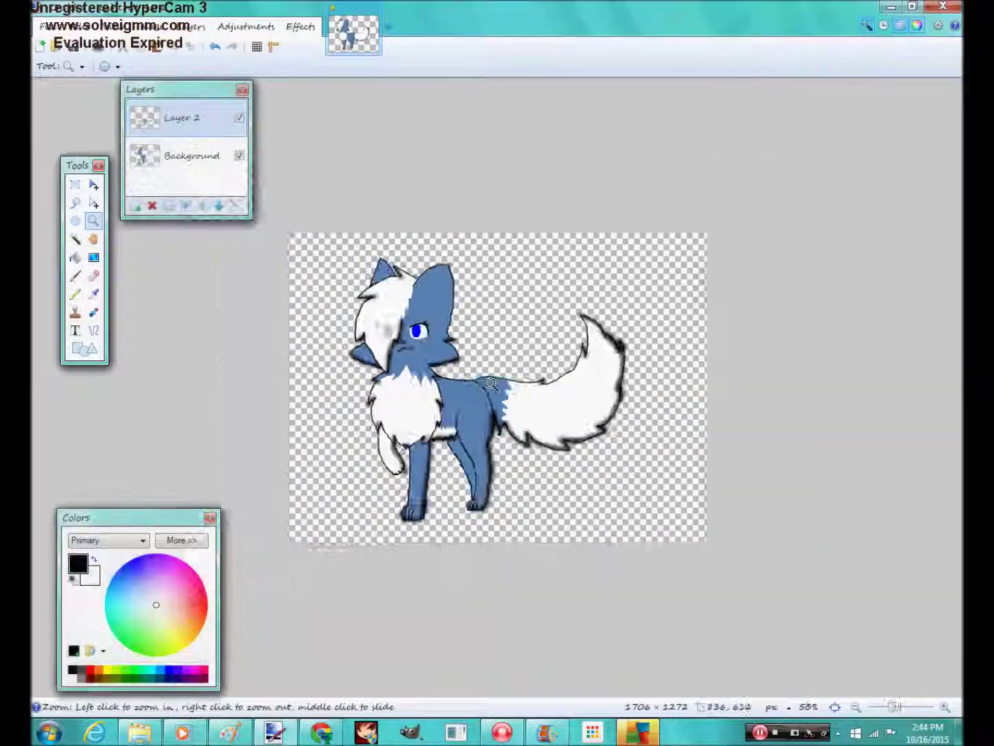
Clear the shading outside the character's outline using a Magic Wand selection, and add a new layer on top
click(490, 384)
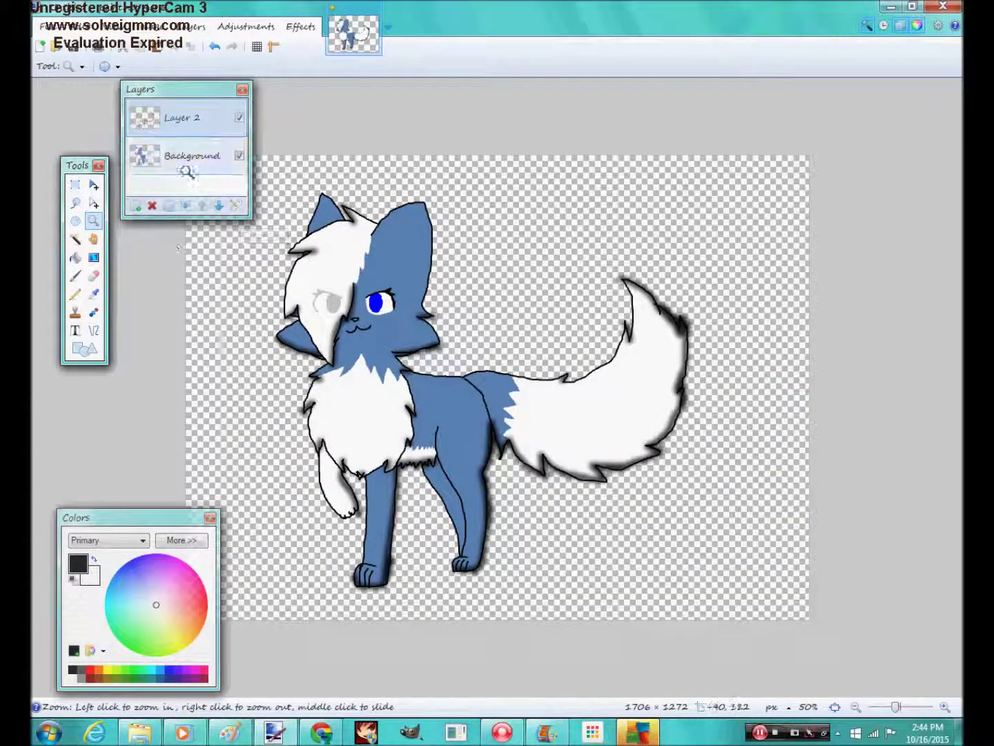
key(s)
click(504, 248)
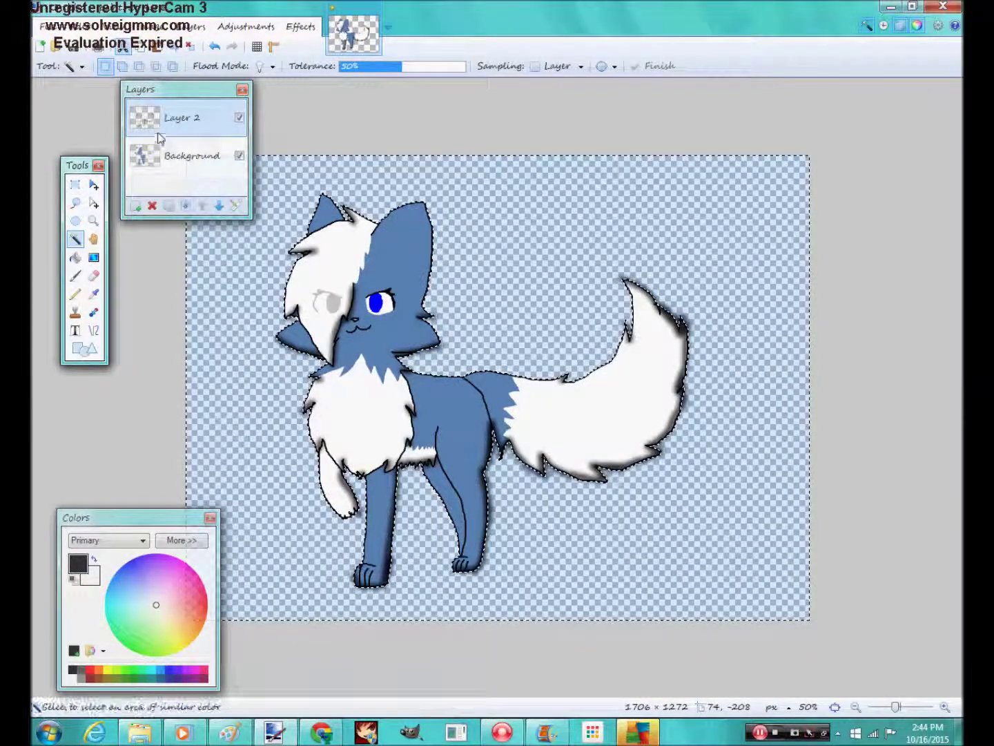
key(ctrl+d)
click(136, 206)
key(b)
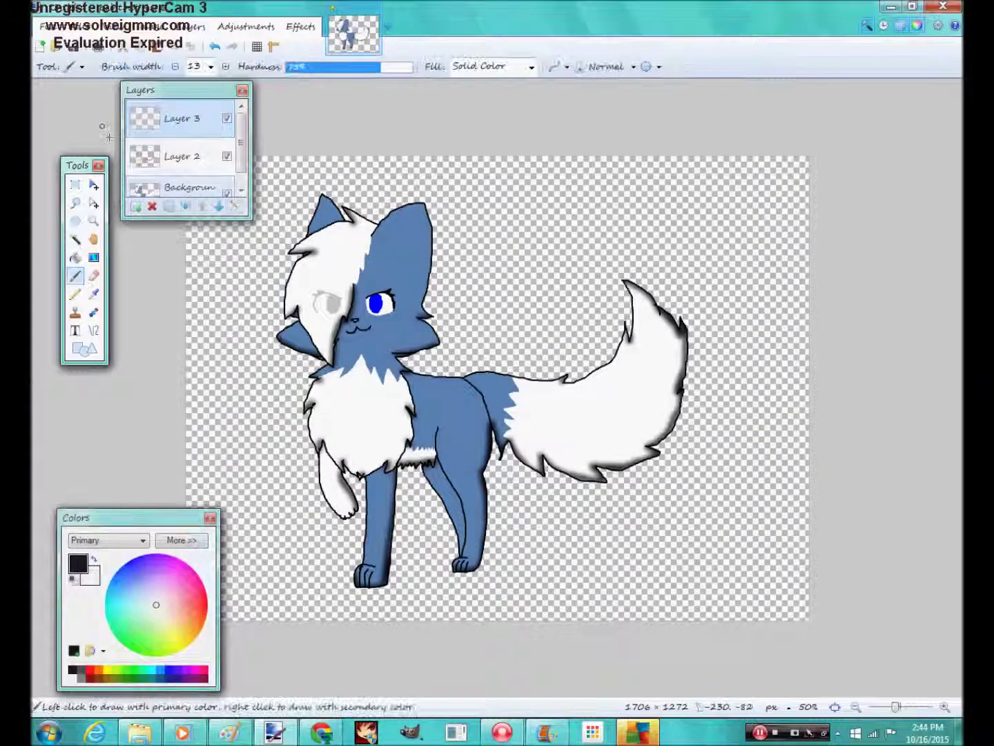
Play another video from the YouTube Nightcore playlist and return to the Paint.NET drawing
click(321, 731)
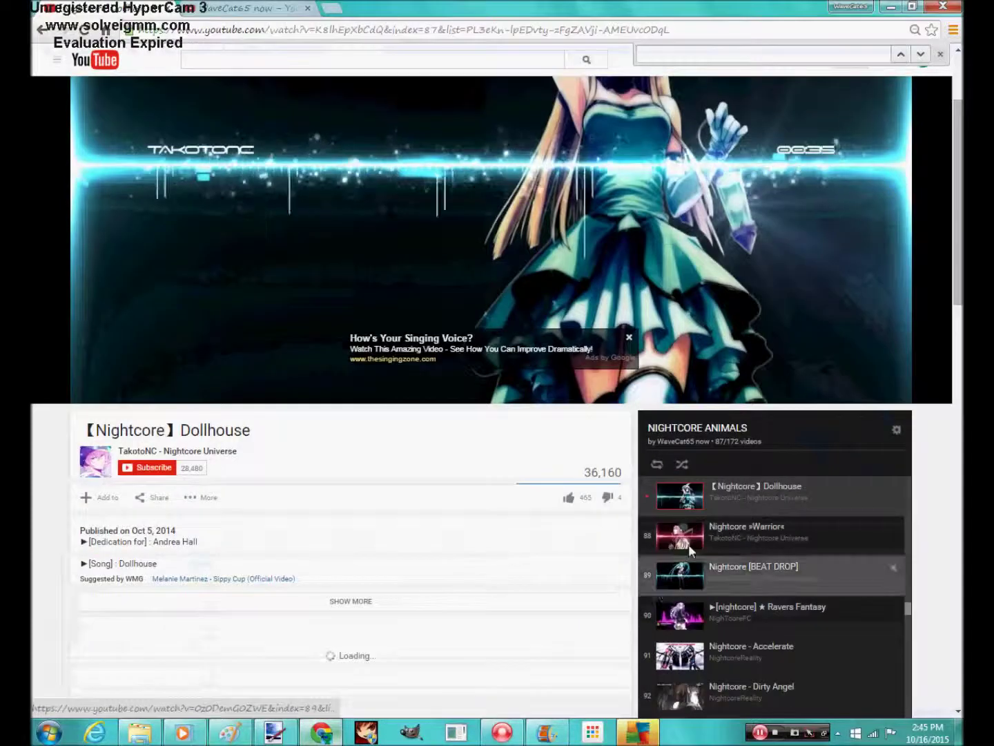
scroll(691, 550, down, 1)
click(697, 486)
click(276, 731)
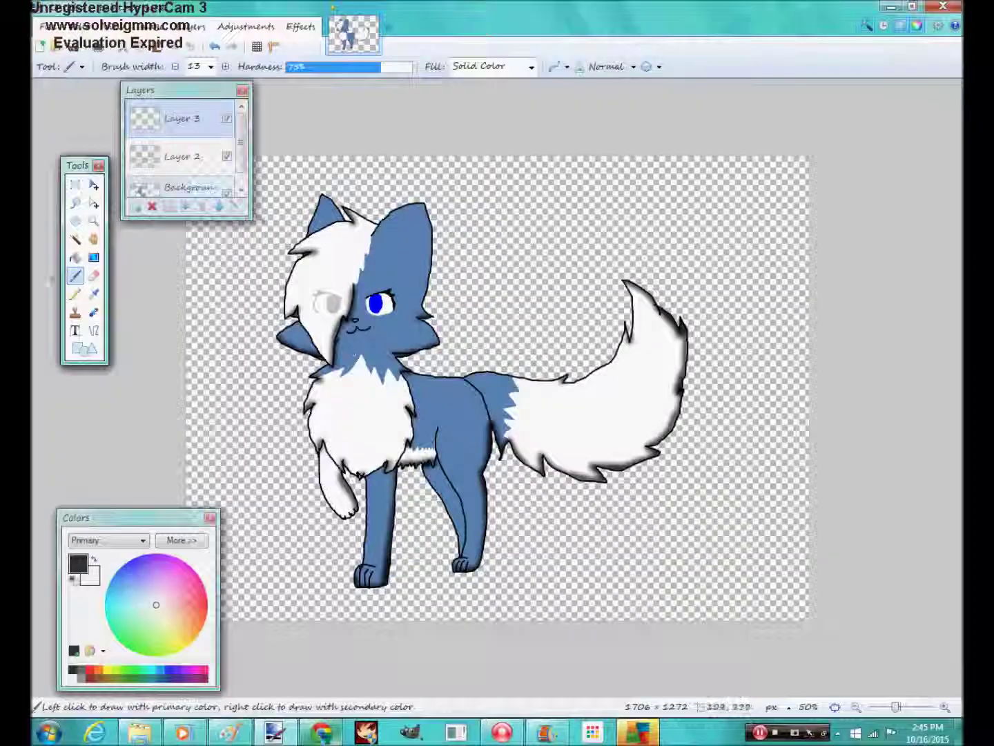
Select the blue iris of the visible eye on the Background layer with the Magic Wand, and make Layer 3 active
click(93, 221)
drag(347, 294, 367, 309)
right_click(456, 329)
right_click(457, 329)
right_click(457, 329)
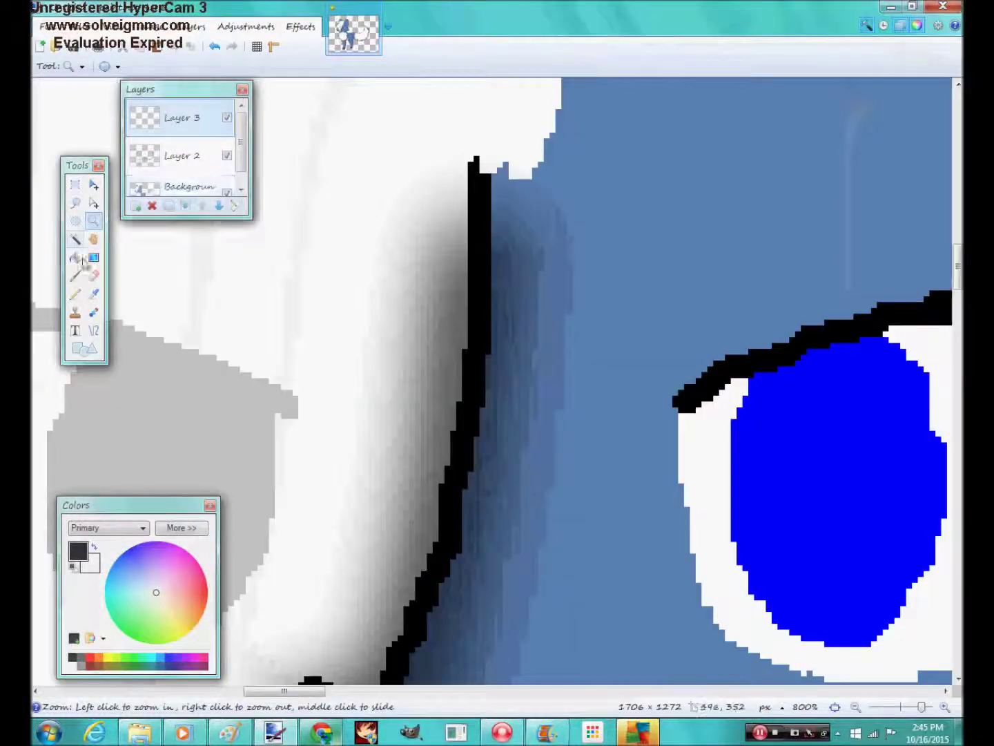
click(75, 240)
click(185, 188)
click(804, 458)
click(183, 115)
Move Layer 3 below Layer 2 in the layer order
click(78, 277)
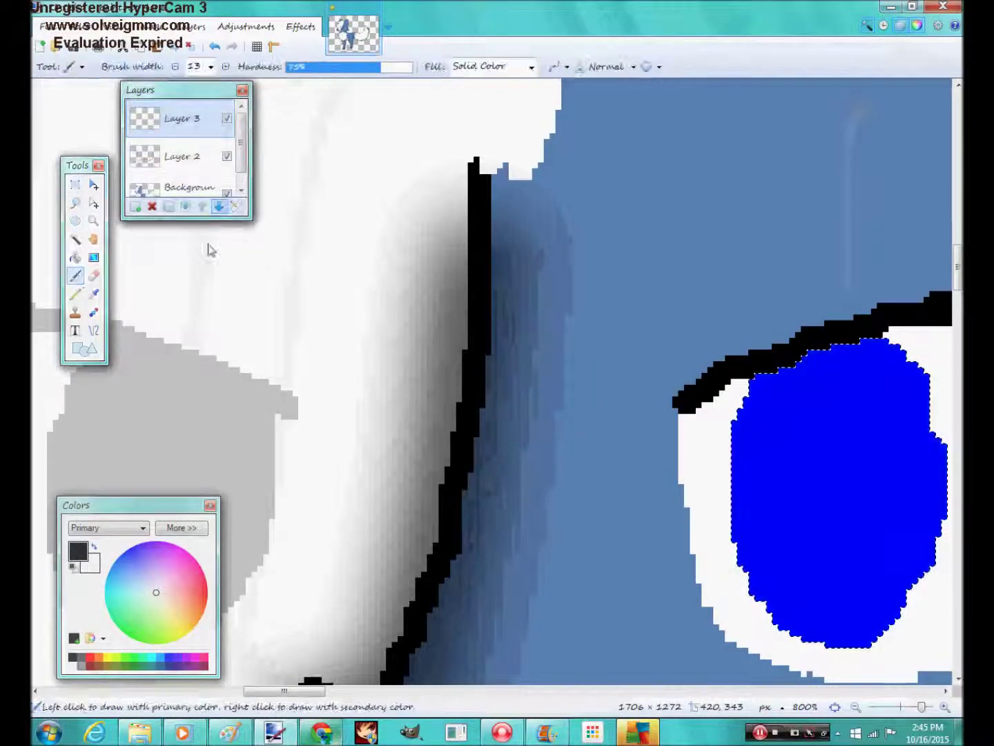
click(219, 207)
click(93, 221)
right_click(522, 373)
right_click(522, 373)
right_click(522, 373)
right_click(522, 373)
double_click(586, 432)
click(76, 277)
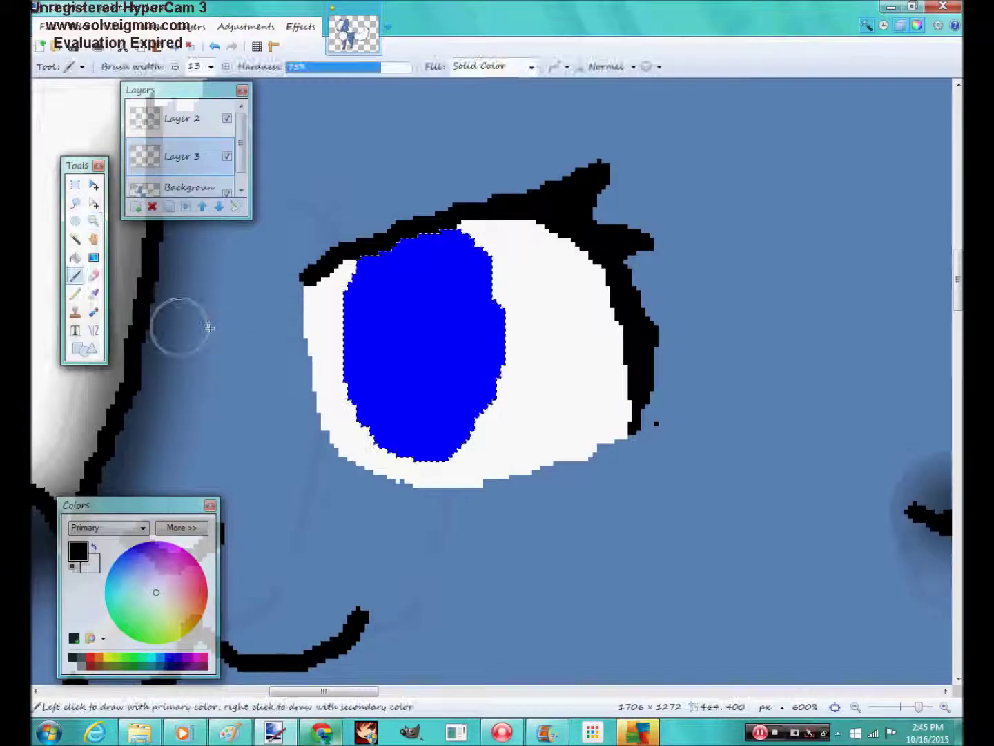
key(F4)
click(500, 425)
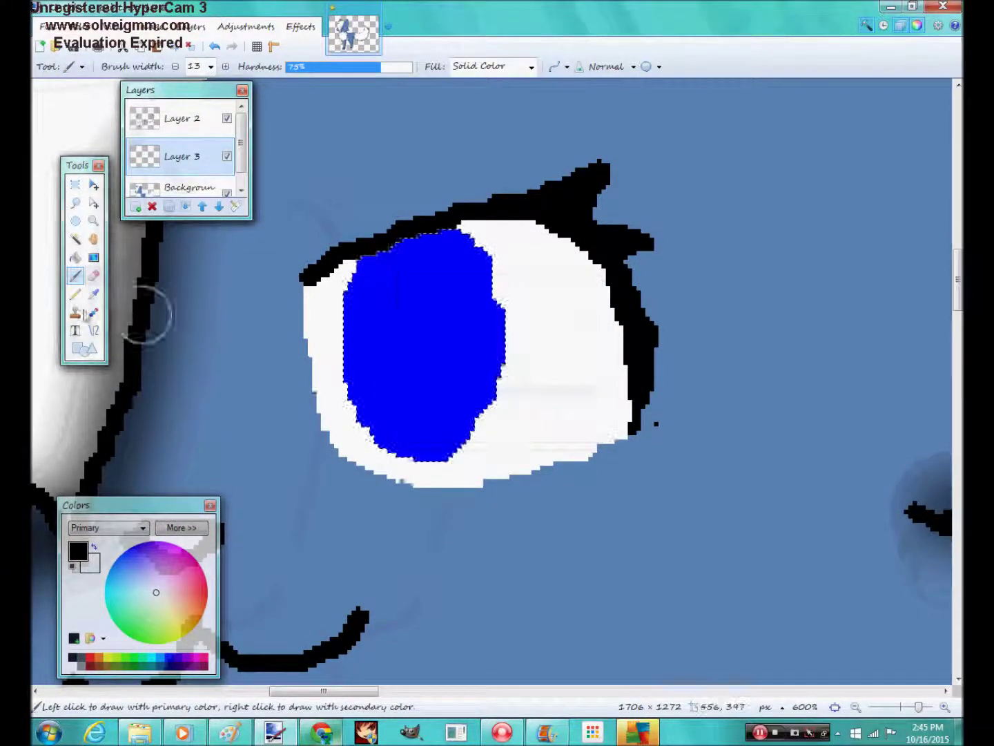
Shade the selected iris on Layer 3 with a linear gradient from black at its upper edge to transparent near its lower part
click(94, 258)
click(94, 546)
click(182, 528)
click(95, 512)
drag(399, 228, 415, 413)
click(172, 207)
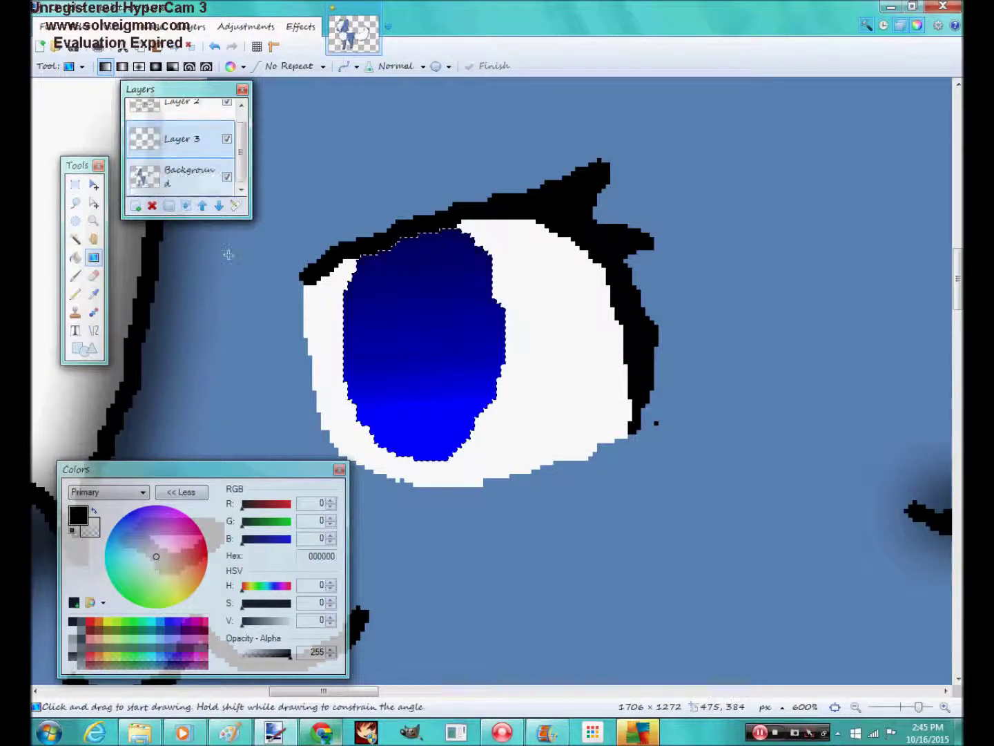
Adjust Layer 3 in its layer properties
click(239, 208)
click(519, 426)
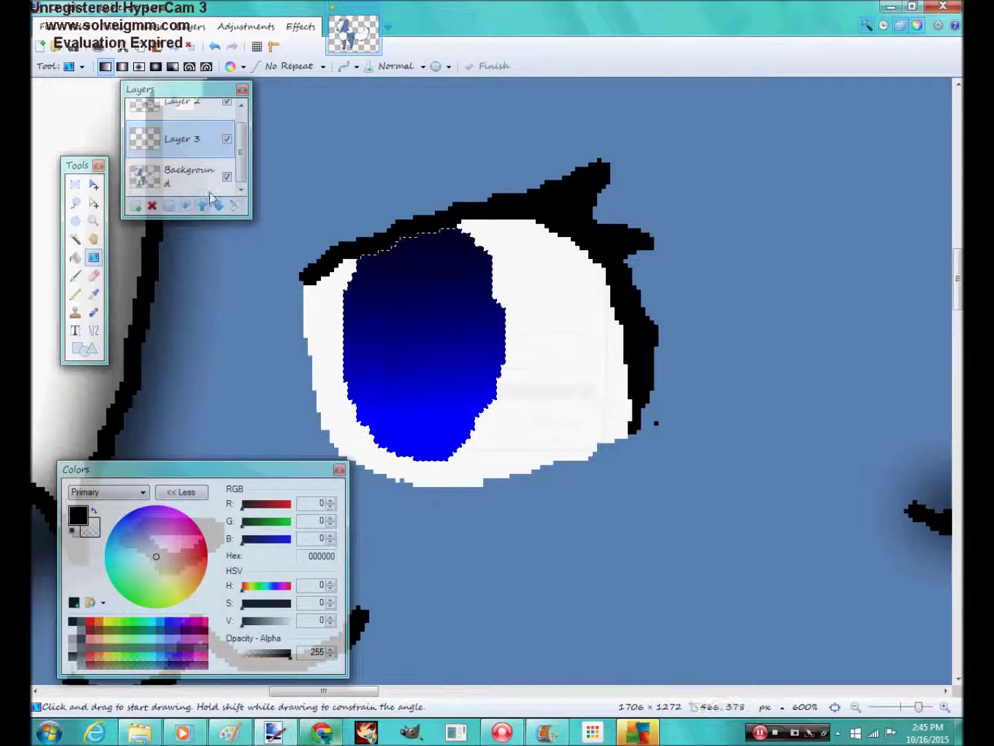
Clear the iris selection, then paint a black pupil on a new layer and lower that layer's opacity
key(ctrl+shift+n)
key(b)
key(ctrl+d)
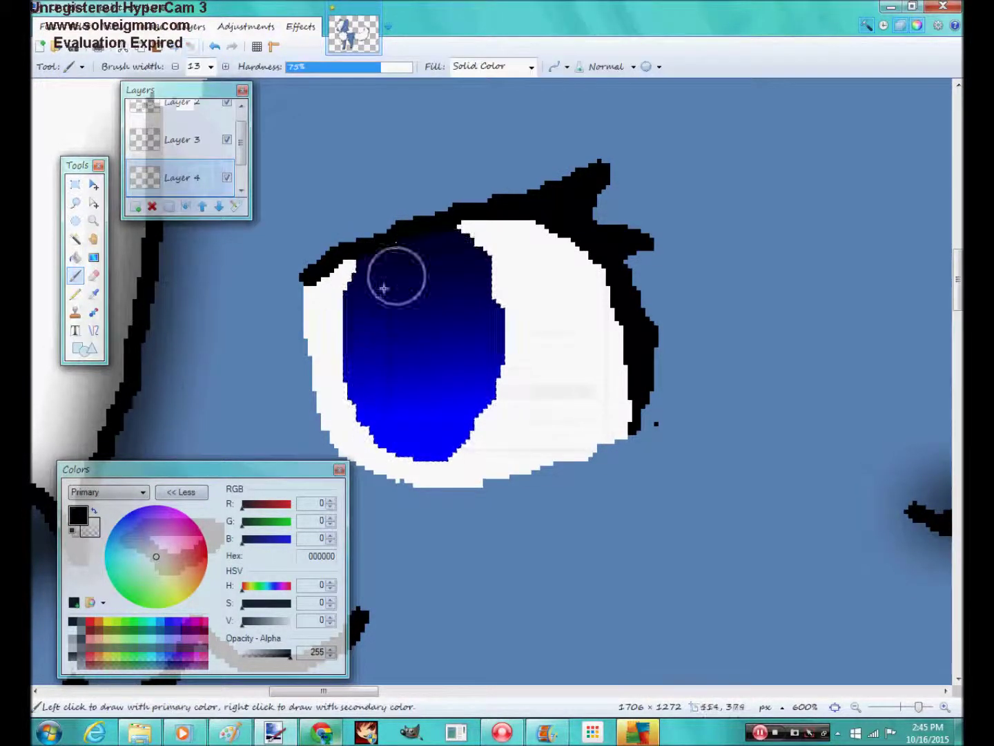
click(236, 207)
drag(589, 391, 532, 390)
click(499, 425)
click(259, 31)
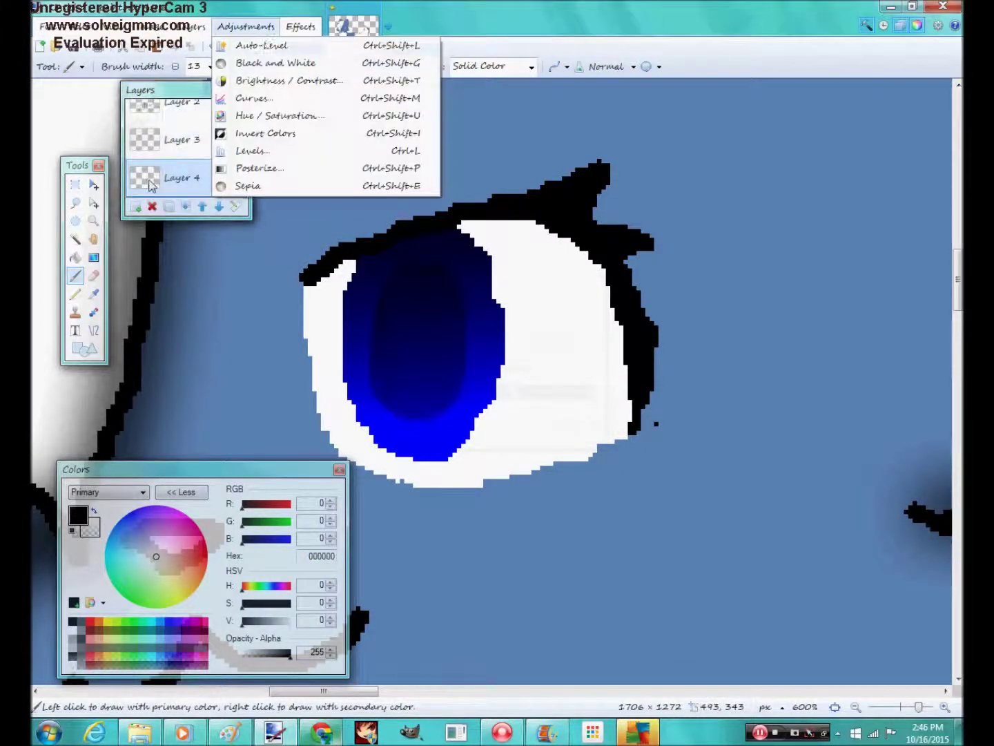
Select the iris on the Background layer with the Magic Wand and shade it with a cyan gradient rising from its lower edge
click(135, 207)
click(152, 621)
drag(241, 151, 241, 170)
click(199, 176)
click(75, 239)
click(425, 353)
click(425, 352)
click(184, 138)
click(94, 257)
drag(416, 461, 417, 281)
Add a layer above Layer 3 and paint a white curved highlight below the pupil with a brush width of 3
click(75, 276)
drag(240, 165, 241, 128)
click(183, 156)
click(137, 207)
click(408, 382)
click(76, 275)
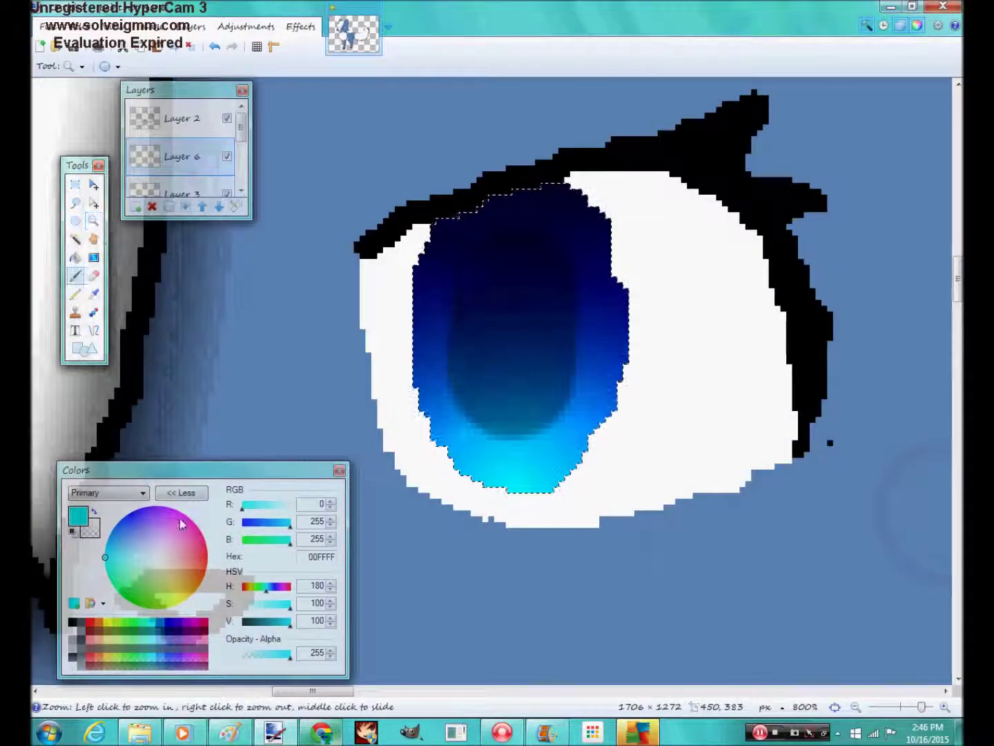
click(72, 630)
click(182, 71)
mouse_move(446, 422)
mouse_down()
mouse_move(545, 457)
mouse_move(576, 429)
mouse_up()
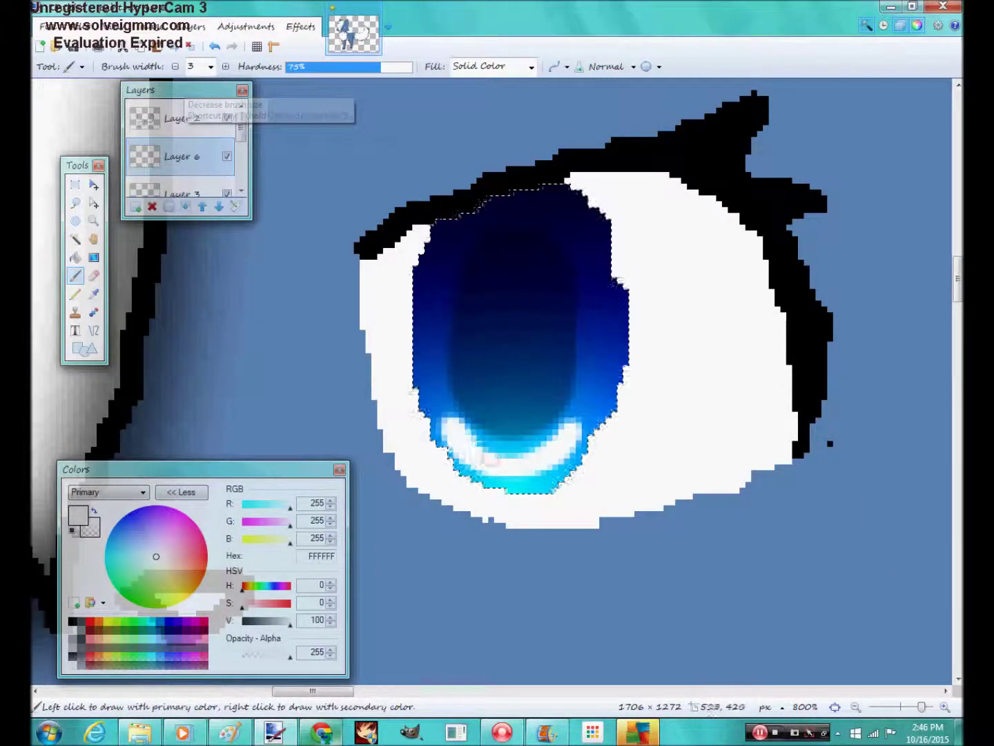
Soften the curved iris highlight with a Gaussian Blur of radius 3
click(246, 26)
mouse_move(321, 84)
click(526, 102)
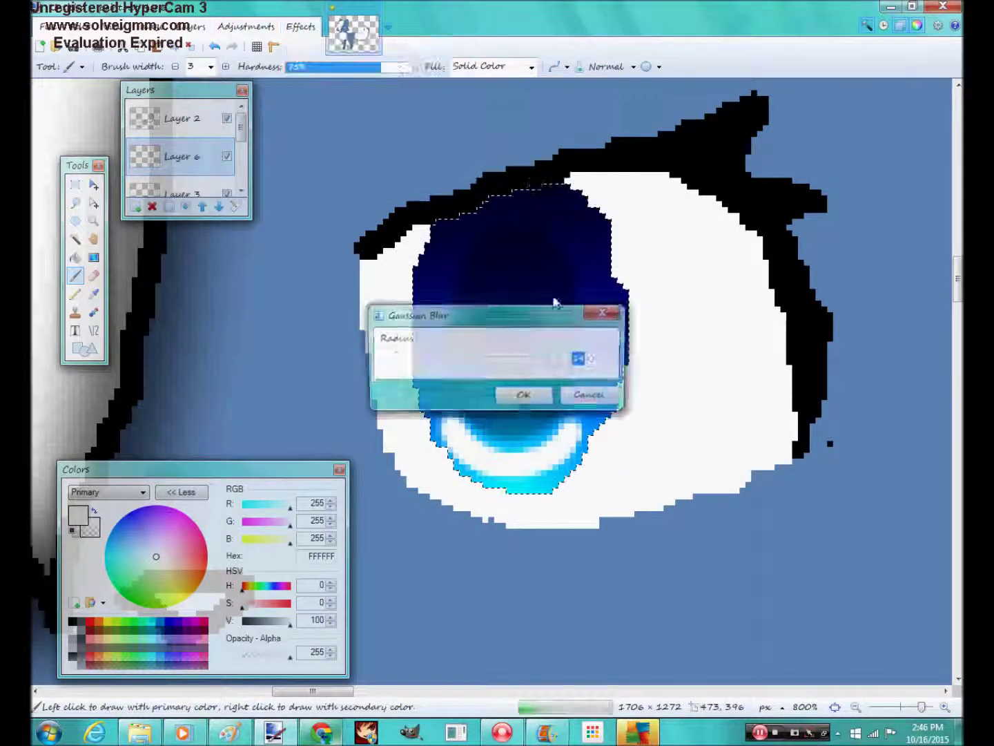
drag(459, 314, 457, 189)
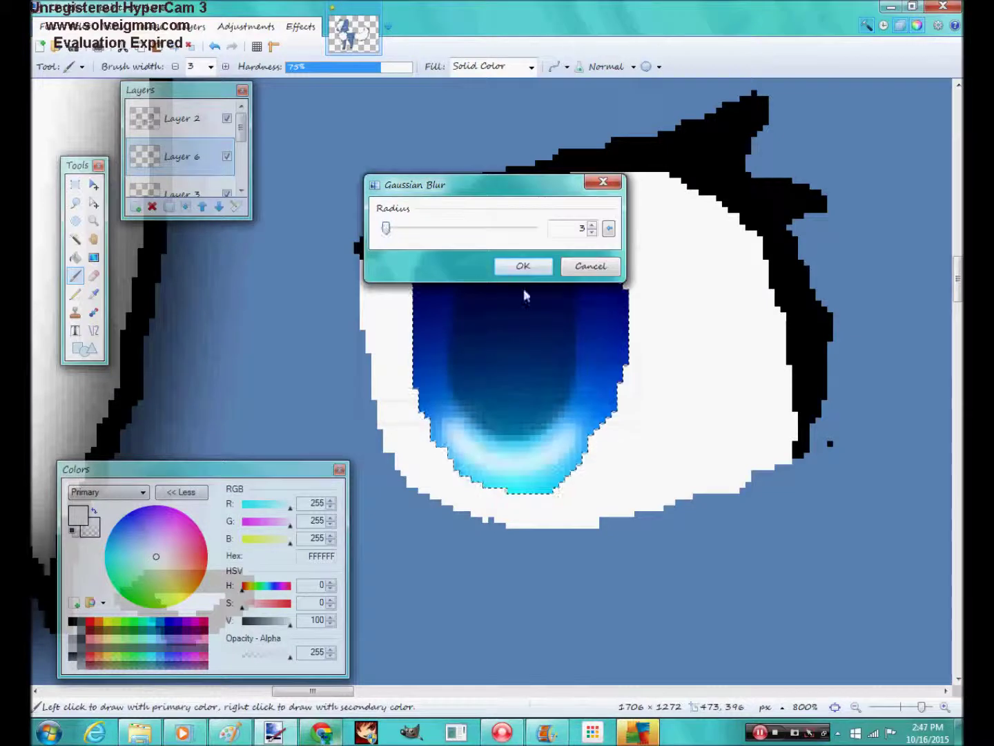
click(522, 266)
Paint white highlights on the eye, on two new layers above the others, with a brush width of 10
key(z)
right_click(510, 354)
right_click(510, 355)
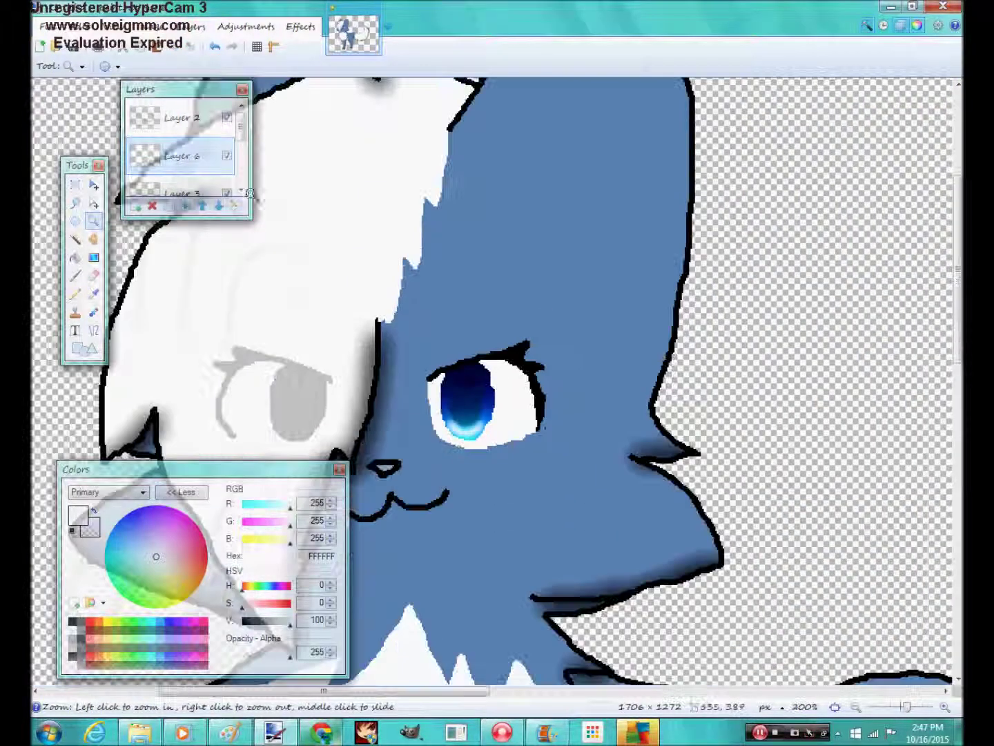
click(135, 205)
click(81, 277)
click(211, 67)
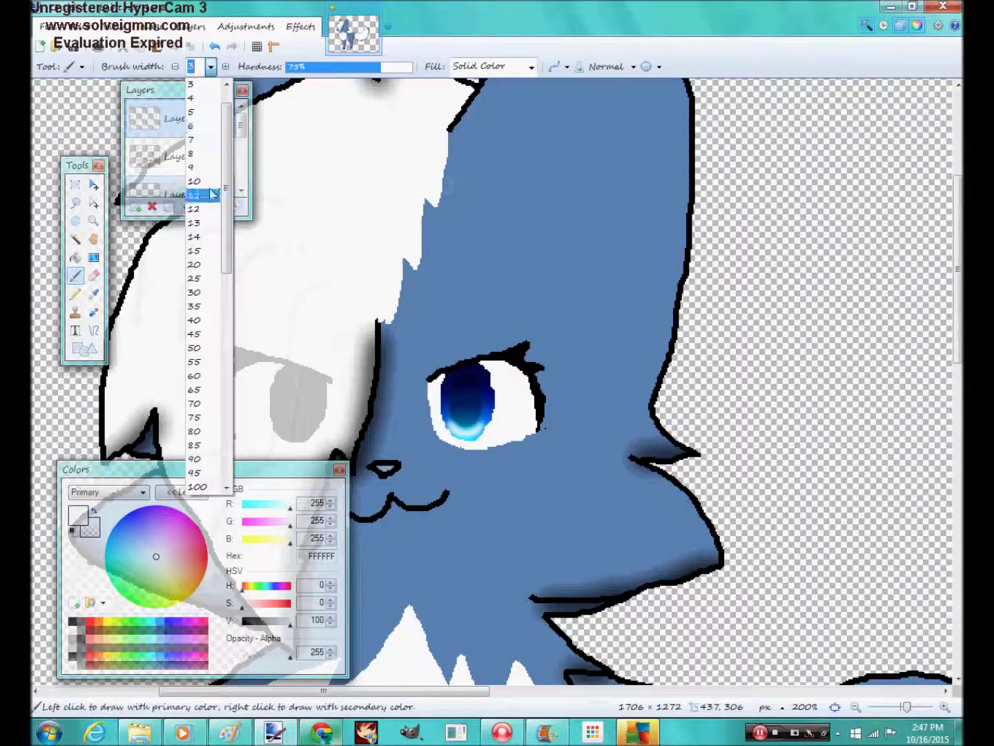
click(207, 181)
key(ctrl+shift+n)
click(465, 412)
Blur the small round highlight on Layer 8 with a Gaussian Blur of radius 5
click(301, 26)
mouse_move(318, 81)
click(504, 98)
click(509, 269)
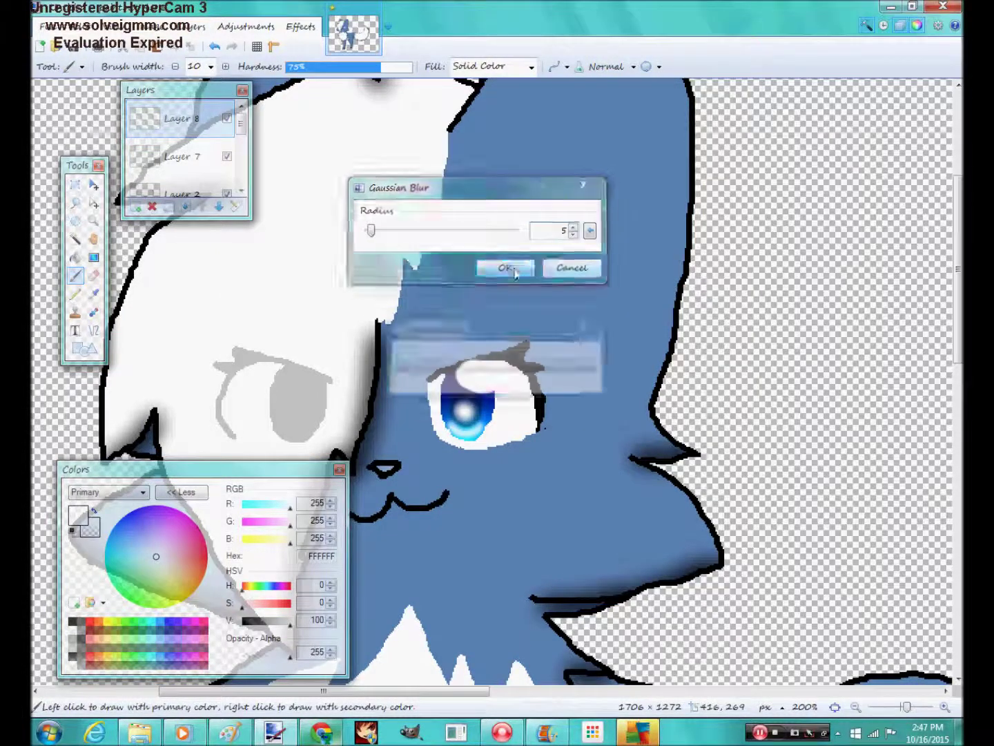
Apply a Gaussian Blur to the large upper eye highlight on Layer 7
click(183, 158)
click(301, 26)
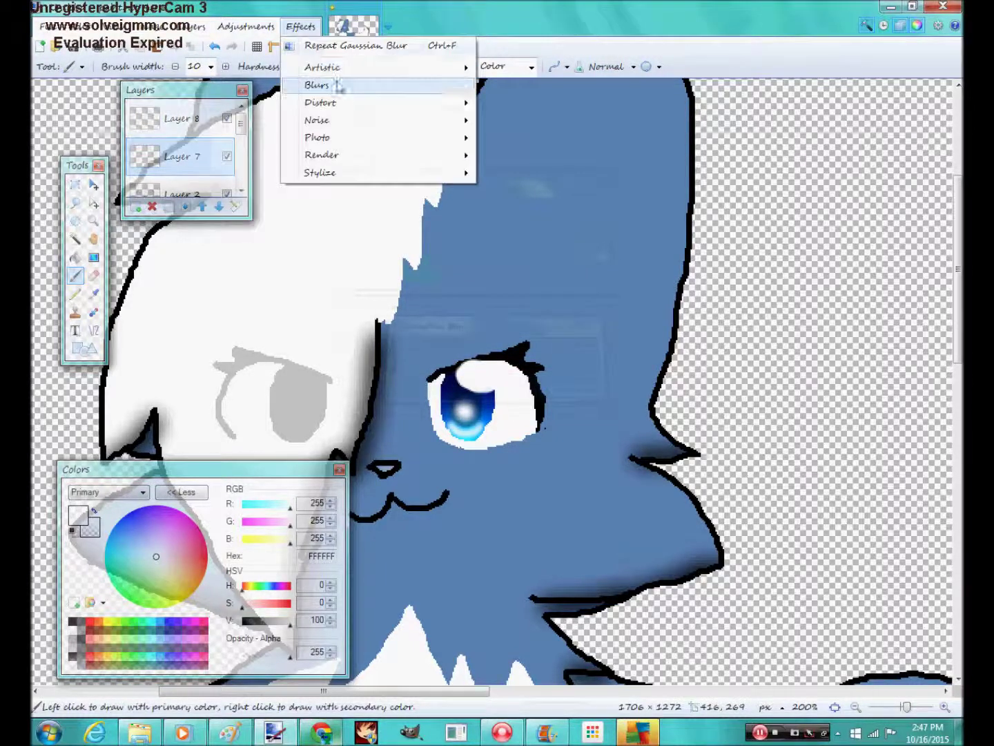
mouse_move(318, 84)
click(505, 98)
click(526, 266)
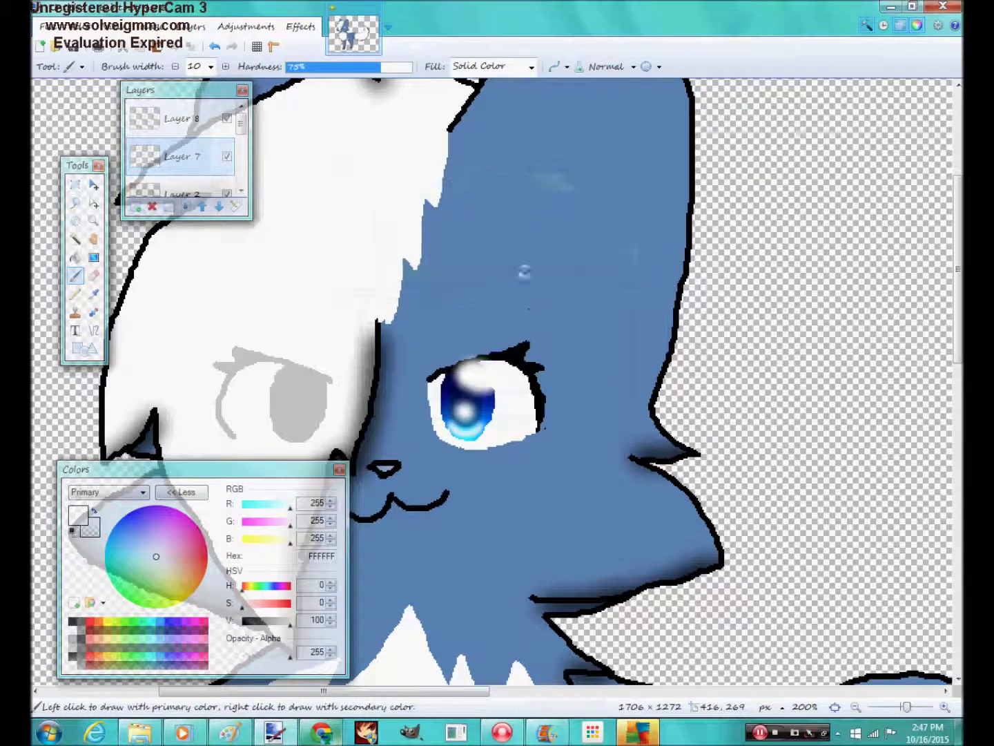
Examine the shaded eye and the whole cat drawing at different zoom levels
click(94, 221)
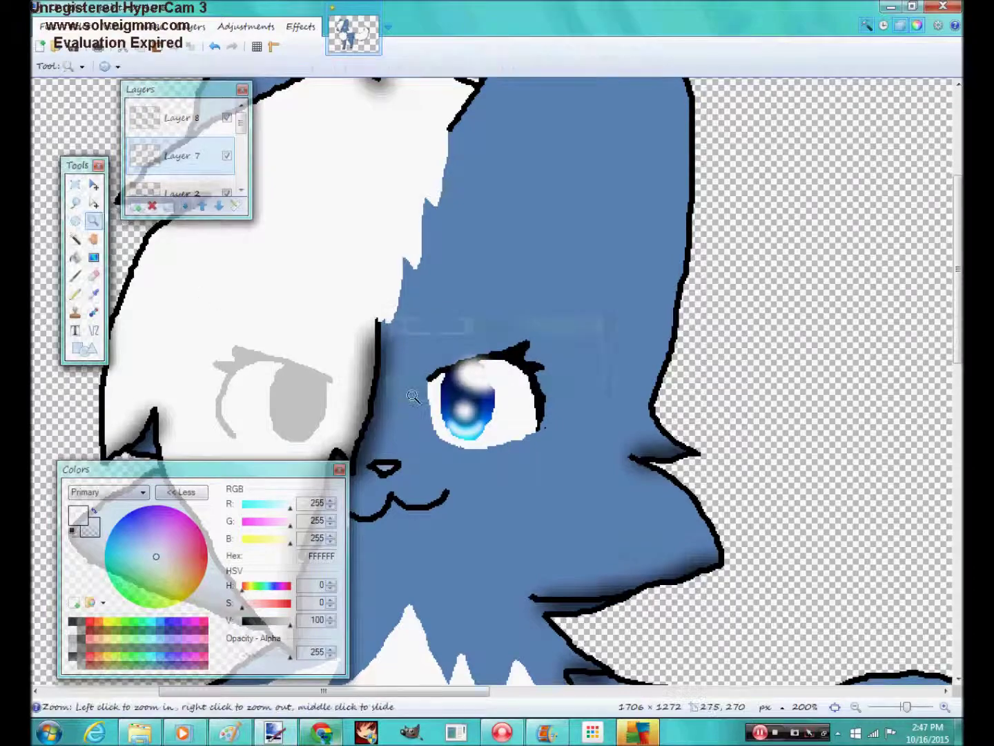
right_click(413, 394)
right_click(413, 393)
right_click(413, 394)
click(351, 318)
click(353, 318)
click(359, 357)
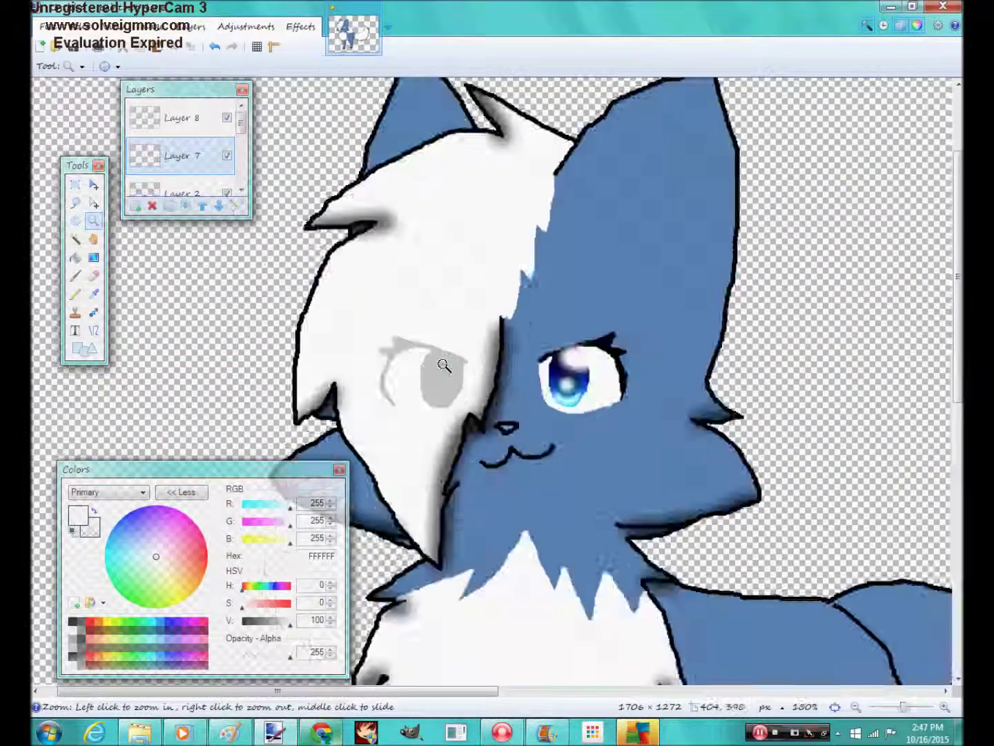
right_click(441, 363)
right_click(439, 364)
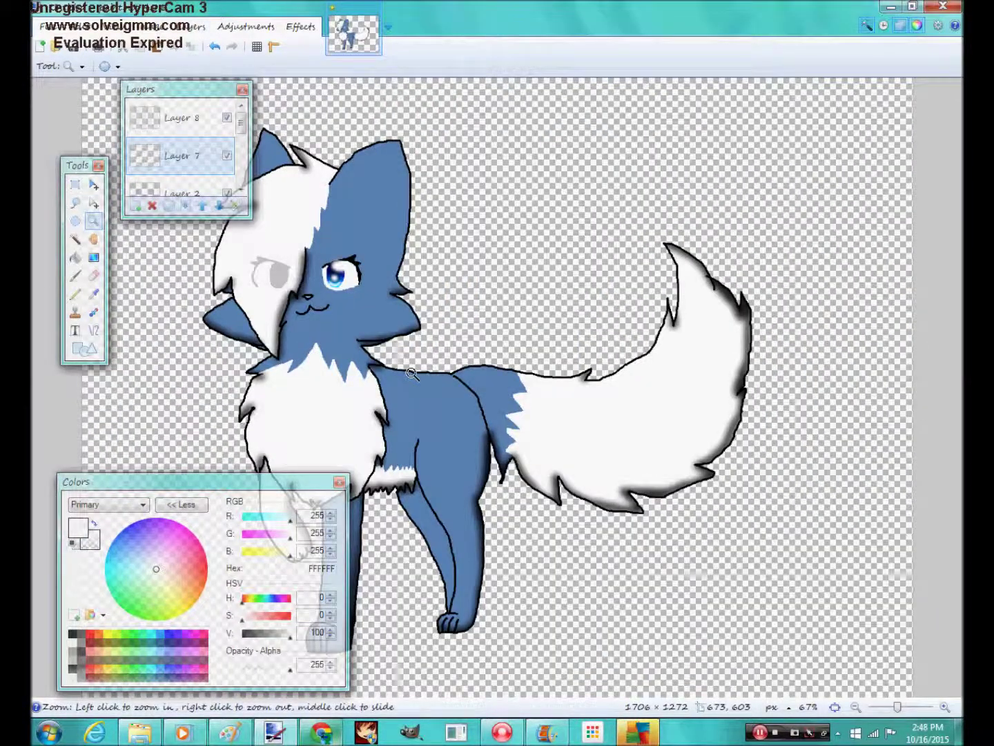
right_click(472, 381)
click(417, 351)
click(414, 344)
right_click(407, 334)
right_click(406, 334)
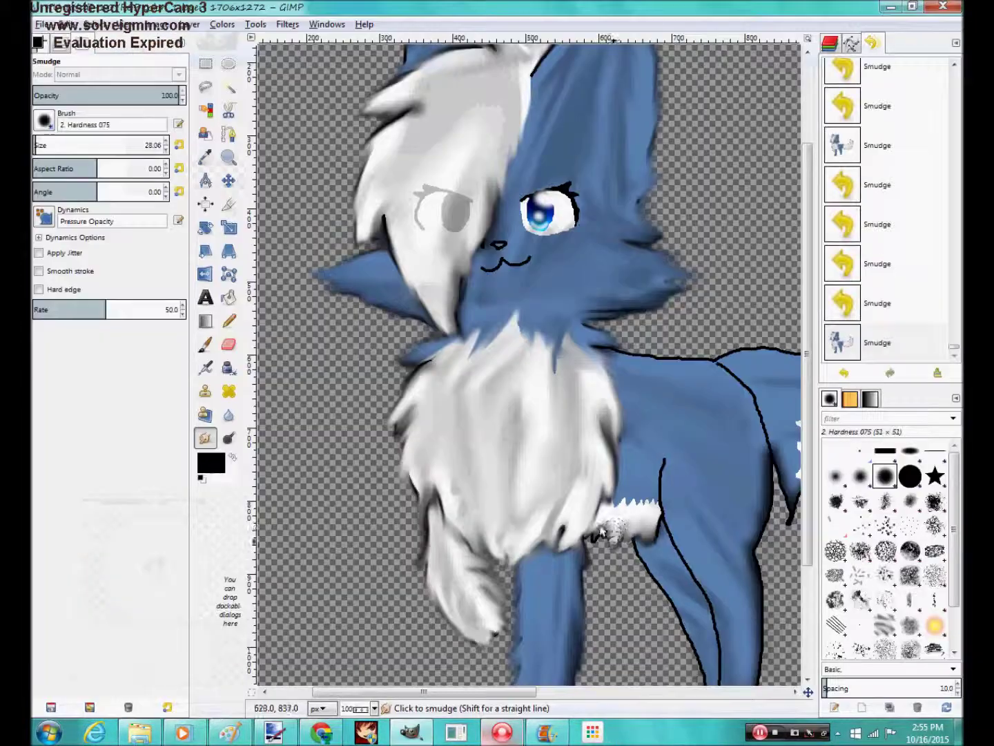
In GIMP, smudge the belly fur and the hind leg's outlines into soft fur with the Smudge tool
drag(603, 532, 592, 545)
scroll(674, 617, down, 3)
mouse_move(639, 405)
mouse_down()
mouse_move(656, 421)
mouse_move(691, 481)
mouse_move(700, 551)
mouse_move(711, 539)
mouse_move(703, 551)
mouse_move(722, 555)
mouse_move(701, 564)
mouse_move(691, 581)
mouse_up()
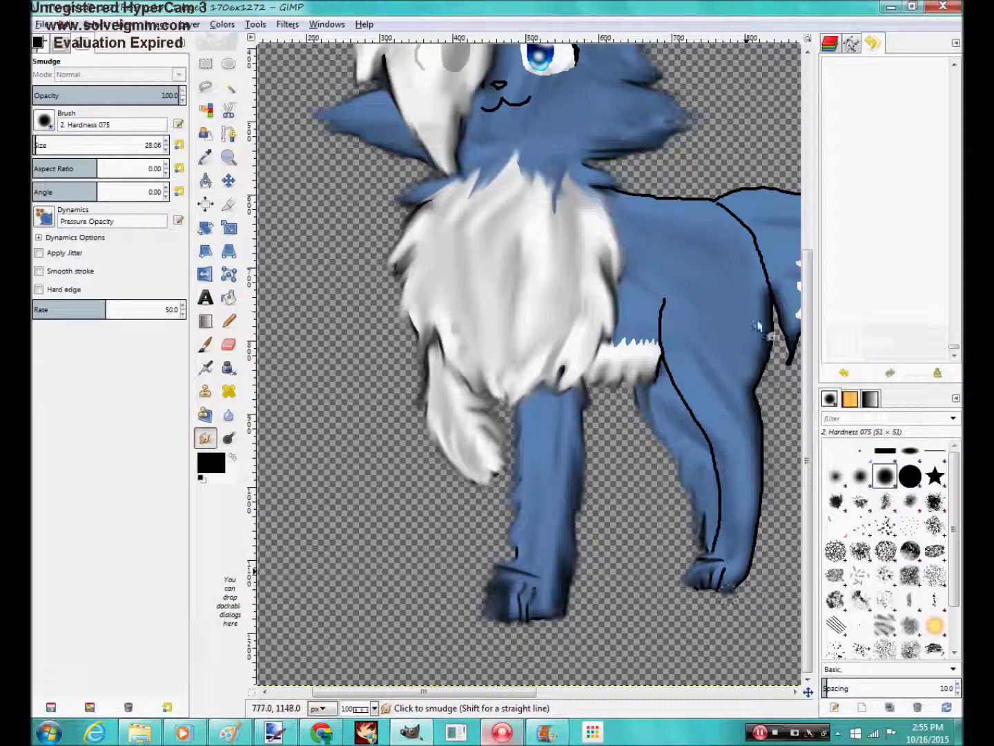
drag(754, 390, 776, 462)
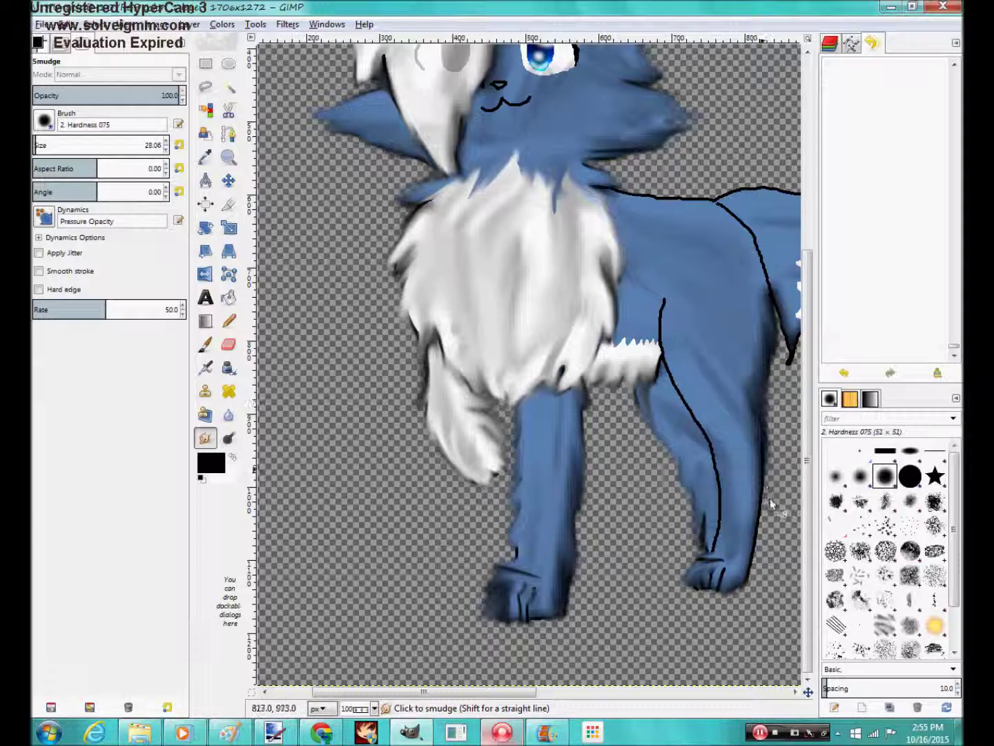
drag(662, 302, 684, 406)
mouse_move(718, 491)
mouse_down()
mouse_move(716, 549)
mouse_move(708, 442)
mouse_up()
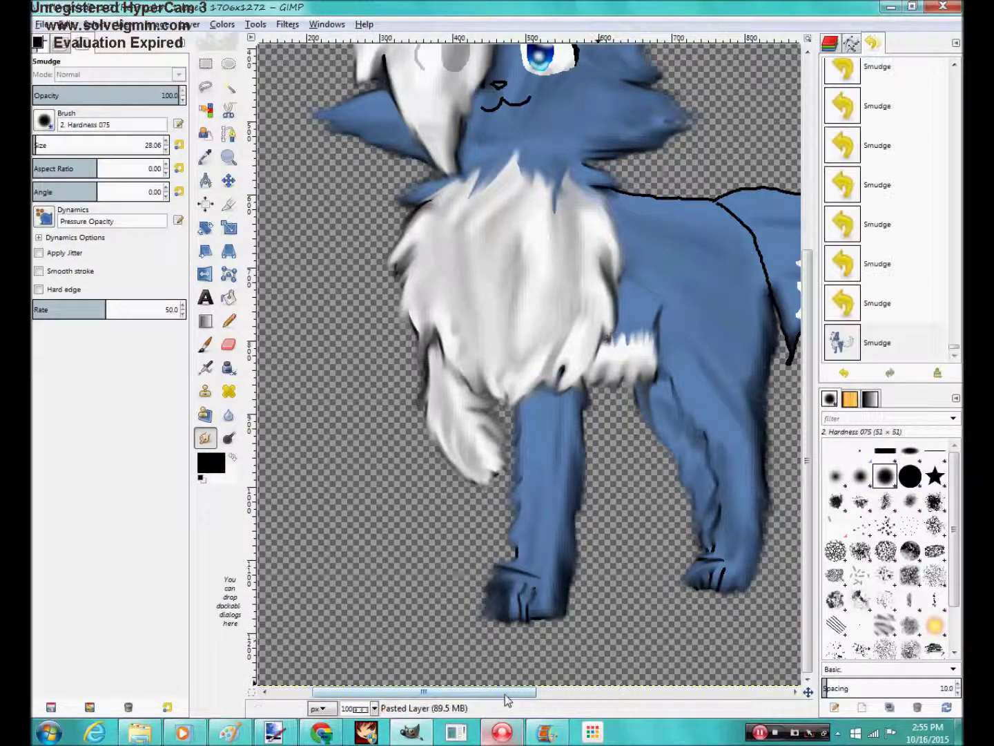
Smudge the line between haunch and tail, the tail's underside near its base, and the outline of the back
scroll(507, 691, right, 6)
mouse_move(366, 215)
mouse_down()
mouse_move(363, 244)
mouse_move(400, 286)
mouse_up()
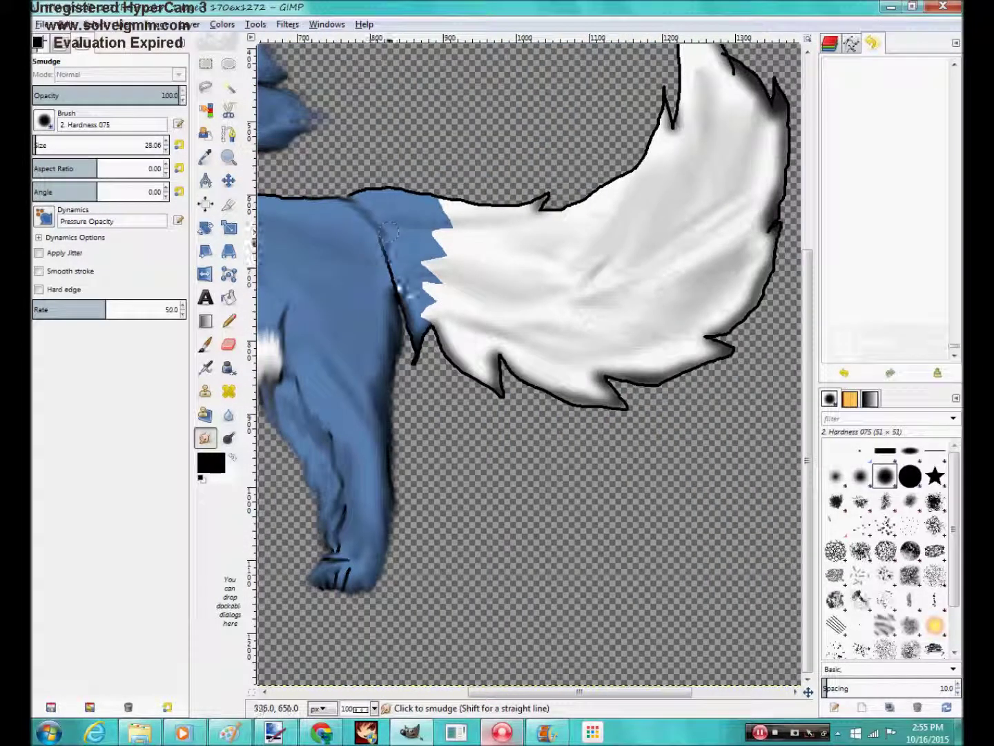
mouse_move(418, 333)
mouse_down()
mouse_move(439, 308)
mouse_move(488, 407)
mouse_move(507, 375)
mouse_move(519, 415)
mouse_up()
scroll(546, 691, left, 3)
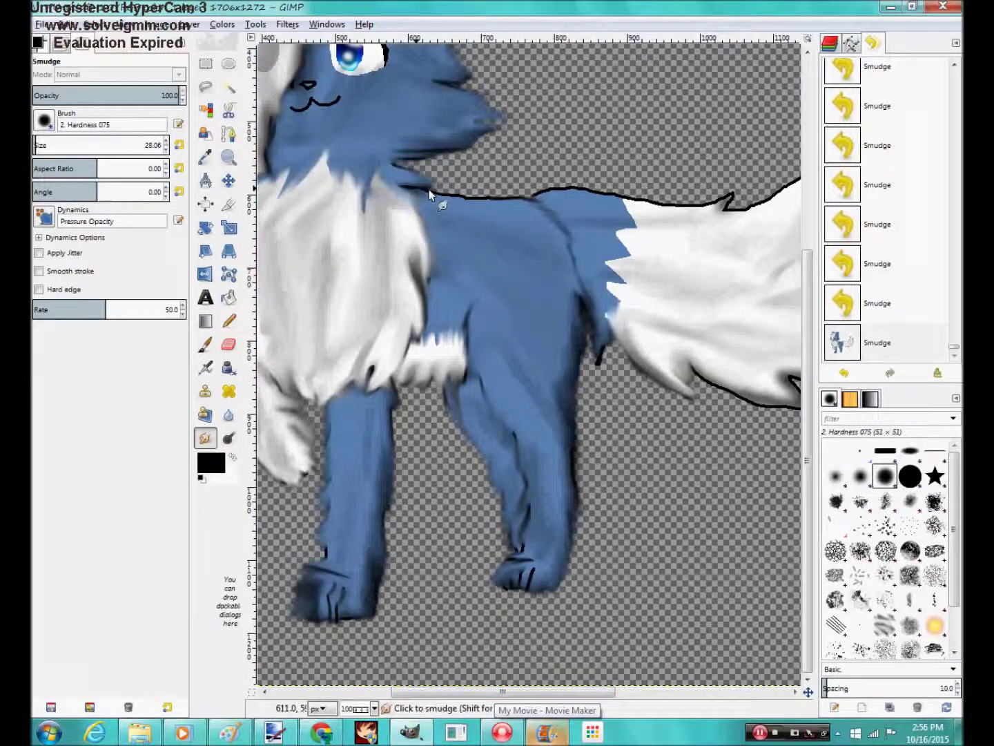
drag(478, 196, 490, 198)
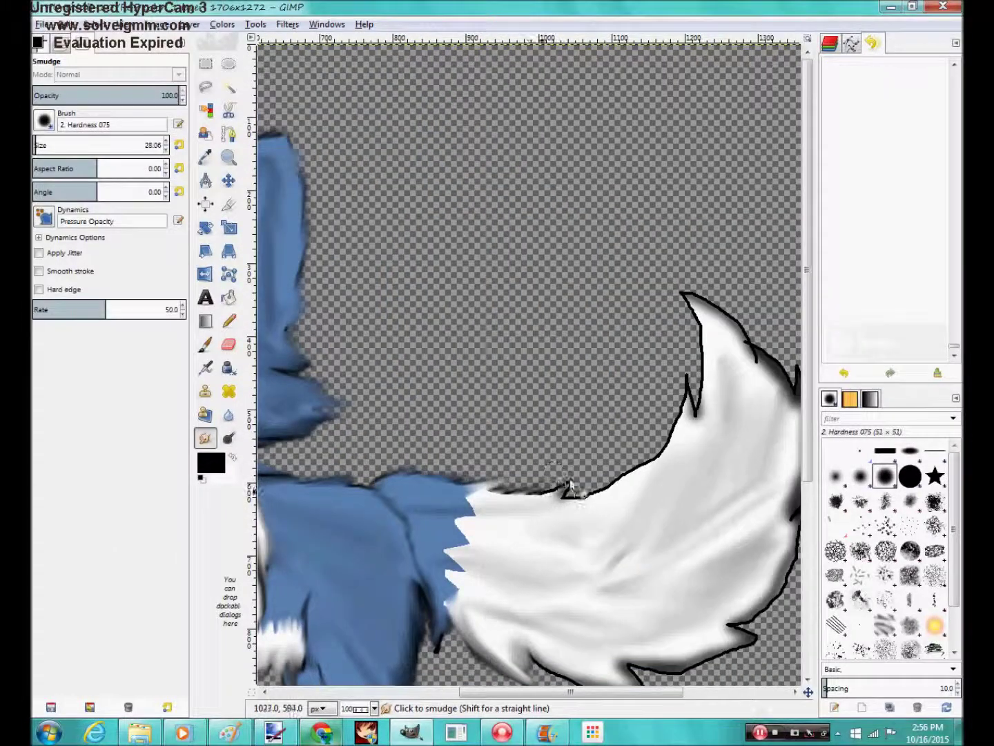
Smudge the tail's upper, lower and outer outlines into fur tufts
drag(580, 507, 625, 474)
mouse_move(674, 421)
mouse_down()
mouse_move(696, 416)
mouse_move(689, 316)
mouse_up()
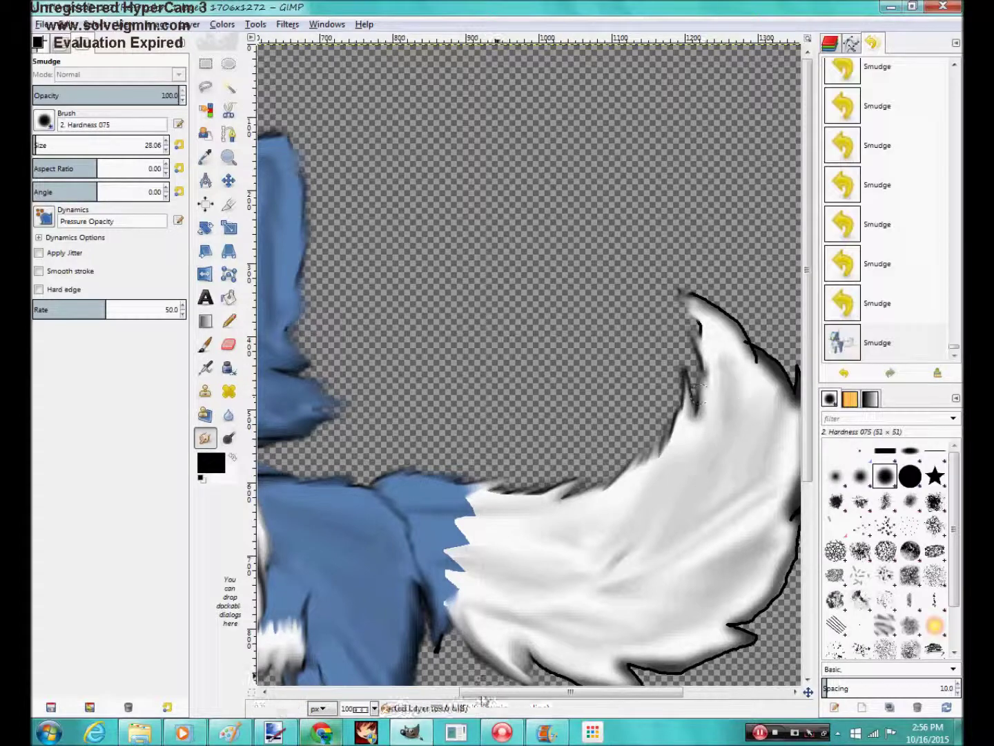
scroll(517, 644, right, 2)
scroll(483, 526, down, 4)
mouse_move(559, 515)
mouse_down()
mouse_move(669, 490)
mouse_move(632, 487)
mouse_move(664, 503)
mouse_up()
scroll(669, 503, up, 3)
mouse_move(672, 630)
mouse_down()
mouse_move(721, 600)
mouse_move(734, 549)
mouse_move(726, 522)
mouse_move(681, 523)
mouse_move(751, 443)
mouse_move(736, 380)
mouse_up()
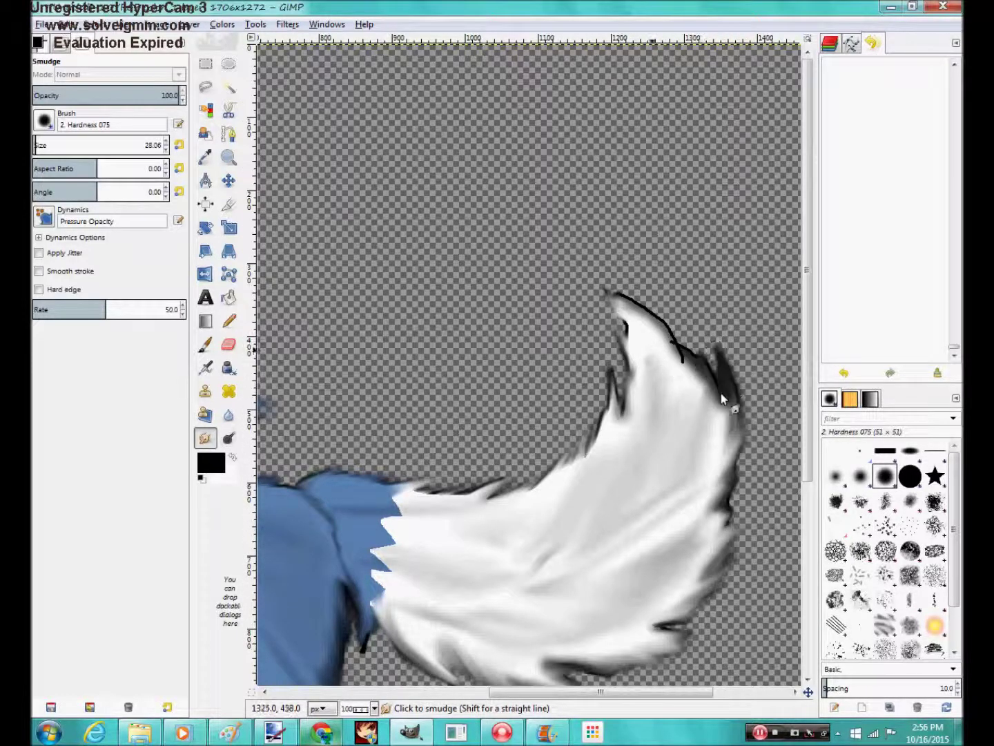
Smudge the outline of the tail tip and the edge between blue and white fur at the tail's base
mouse_move(671, 332)
mouse_down()
mouse_move(651, 292)
mouse_move(629, 296)
mouse_move(624, 325)
mouse_move(616, 324)
mouse_move(625, 339)
mouse_move(598, 325)
mouse_up()
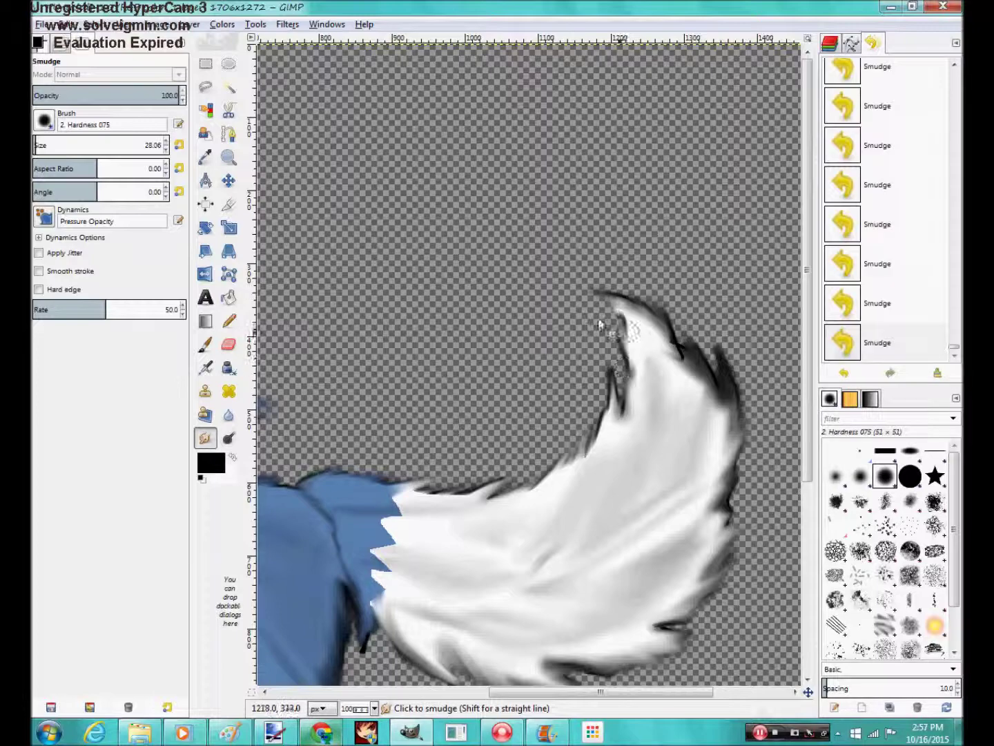
scroll(655, 451, down, 1)
mouse_move(619, 235)
mouse_down()
mouse_move(623, 243)
mouse_move(629, 201)
mouse_up()
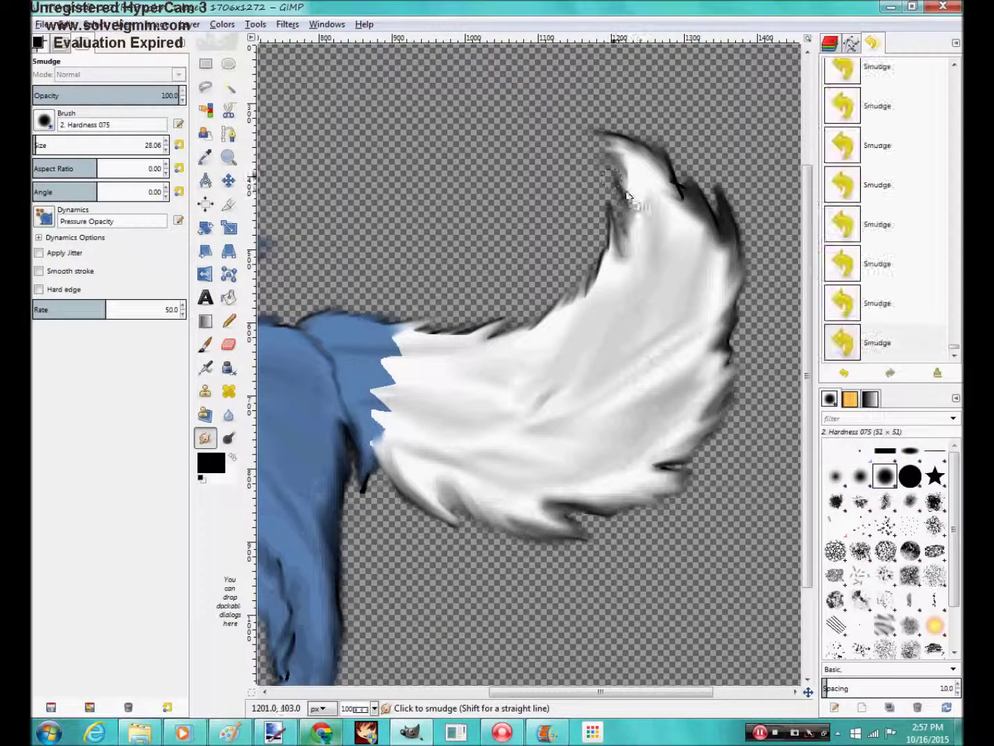
scroll(659, 277, down, 2)
mouse_move(384, 277)
mouse_down()
mouse_move(366, 246)
mouse_move(390, 214)
mouse_move(363, 276)
mouse_move(372, 301)
mouse_up()
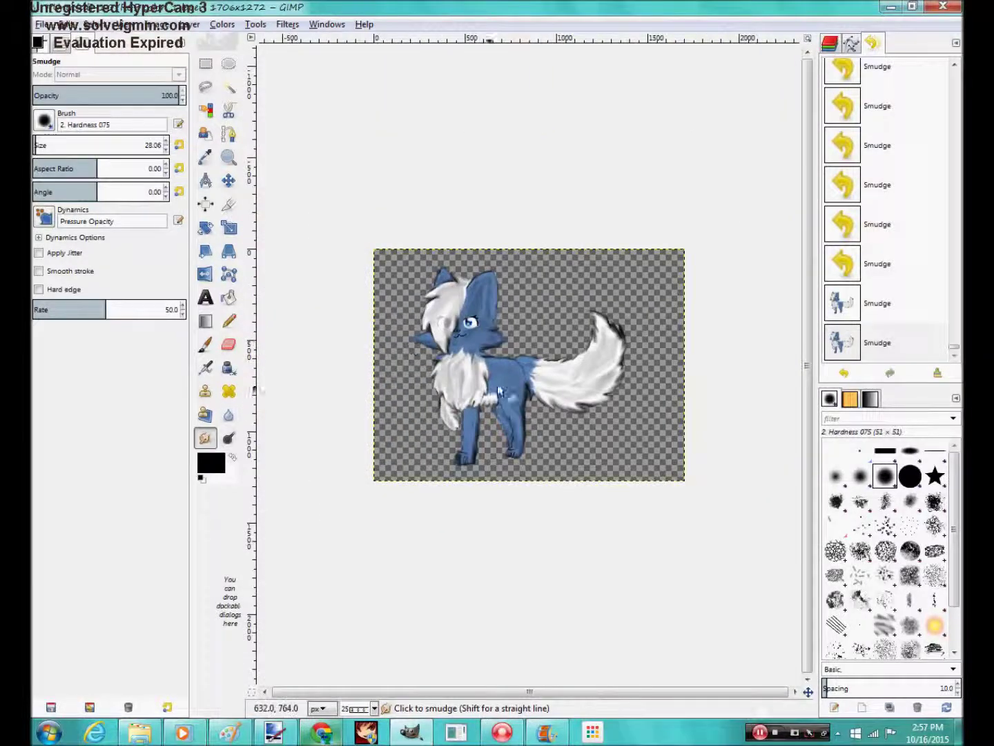
Select the whole smudged drawing on the Pasted Layer and copy it
click(166, 24)
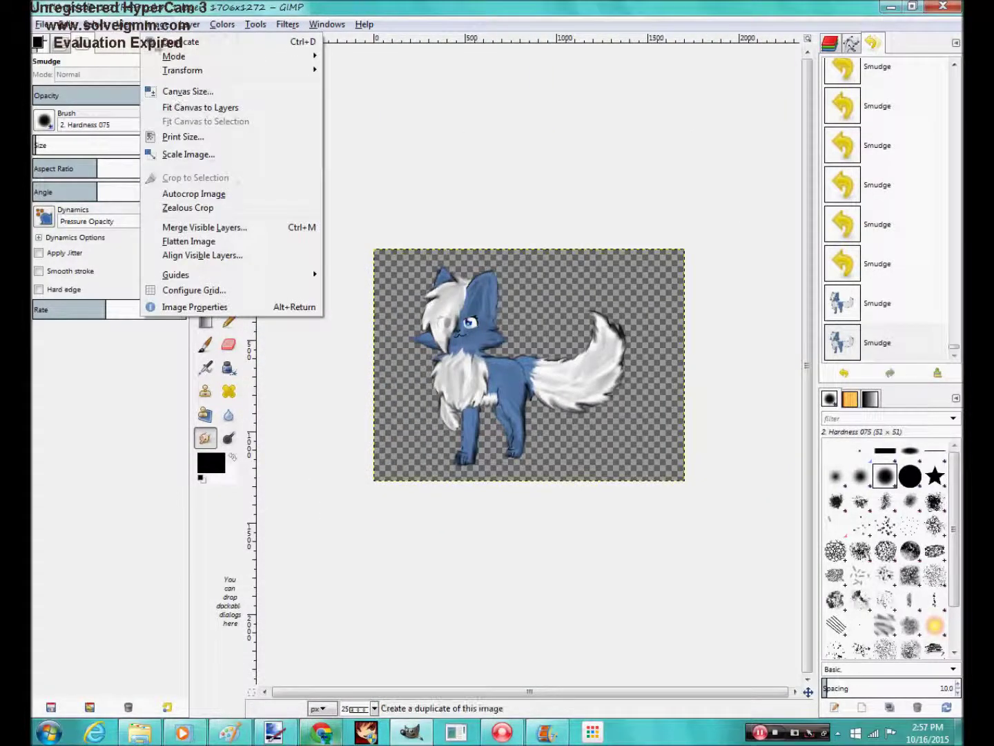
click(65, 43)
key(ctrl+a)
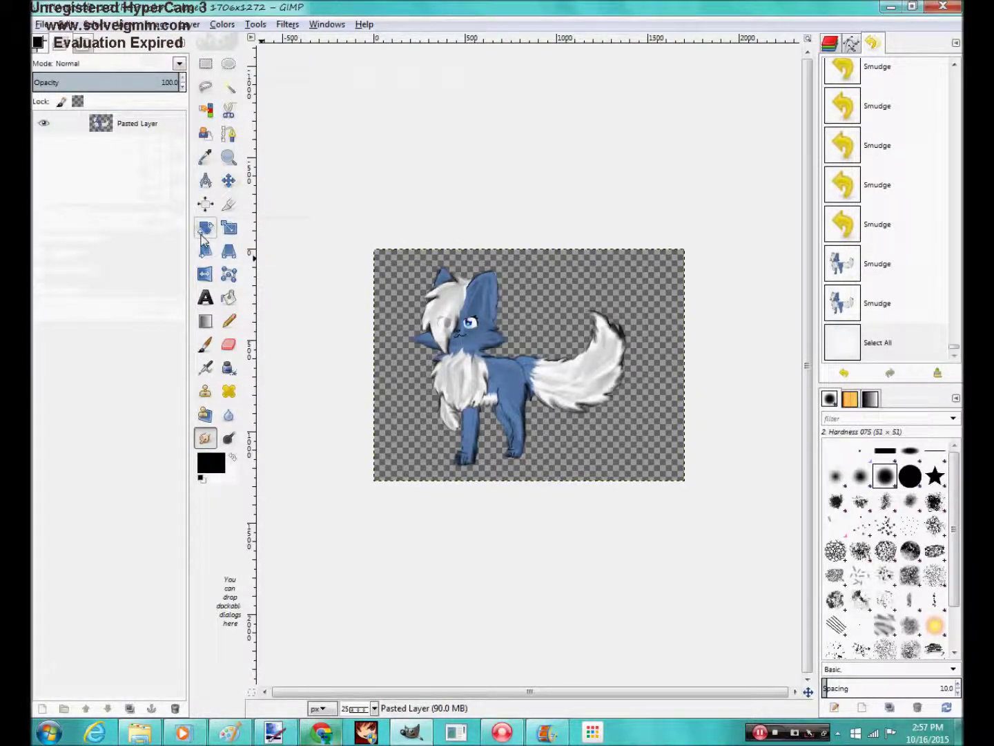
key(ctrl+c)
Switch to Paint, bring in the smudged cat drawing and show the whole picture
click(229, 732)
click(749, 15)
right_click(229, 732)
click(186, 650)
click(243, 72)
right_click(332, 324)
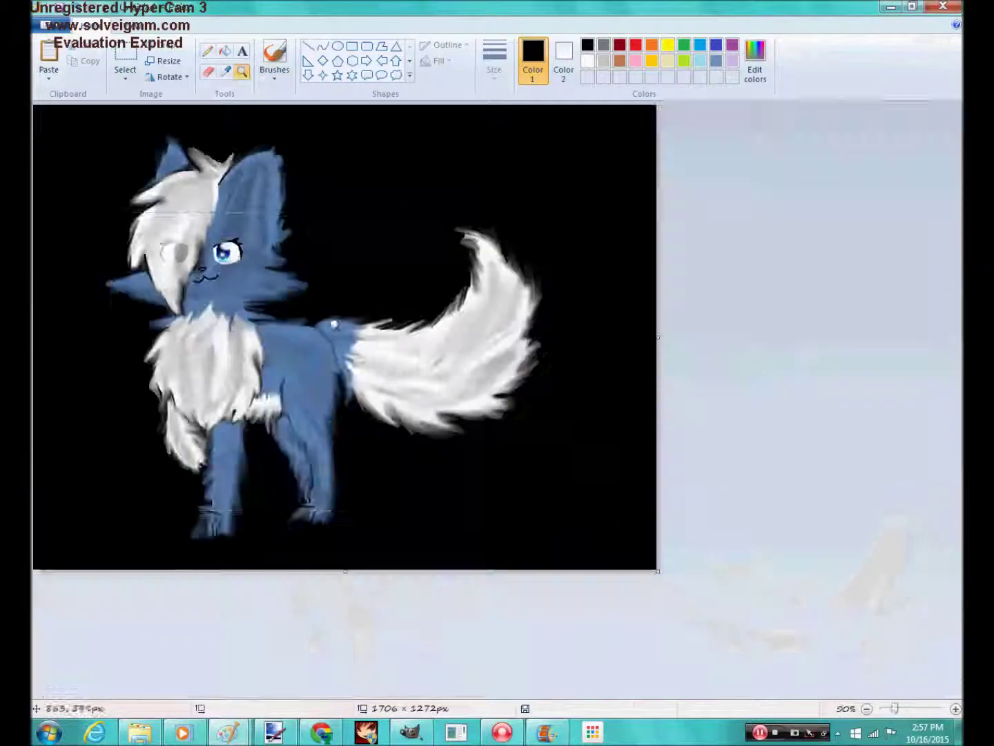
Handwrite the signature WAVE CAT in white in the lower-right corner of the picture
click(422, 419)
click(783, 615)
click(784, 615)
click(210, 53)
click(587, 61)
click(487, 71)
click(528, 188)
mouse_move(913, 640)
mouse_down()
mouse_move(929, 680)
mouse_move(948, 627)
mouse_up()
mouse_move(854, 678)
mouse_down()
mouse_move(861, 664)
mouse_move(898, 681)
mouse_up()
drag(863, 664, 888, 663)
mouse_move(824, 638)
mouse_down()
mouse_move(805, 668)
mouse_move(838, 675)
mouse_up()
mouse_move(905, 568)
mouse_down()
mouse_move(939, 612)
mouse_move(942, 584)
mouse_up()
drag(906, 566, 928, 560)
drag(854, 575, 887, 573)
drag(811, 611, 836, 613)
drag(817, 601, 834, 600)
mouse_move(755, 584)
mouse_down()
mouse_move(774, 612)
mouse_move(805, 572)
mouse_move(716, 572)
mouse_up()
click(79, 7)
Show the whole signed picture and save it
click(242, 72)
right_click(273, 208)
right_click(272, 208)
right_click(272, 207)
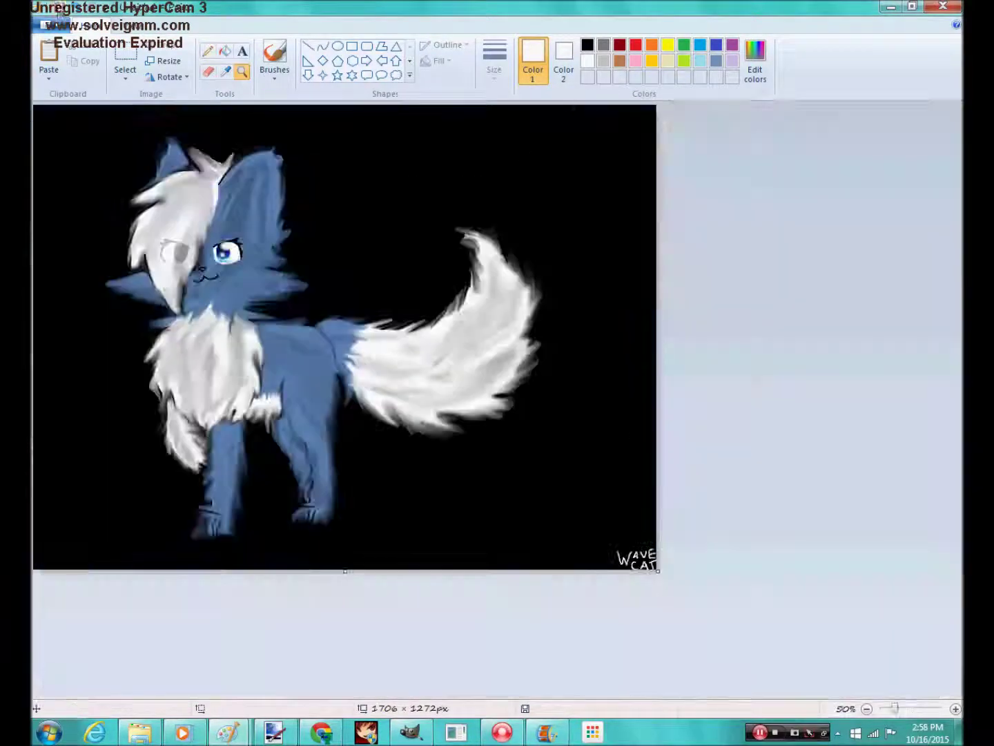
click(58, 8)
click(131, 207)
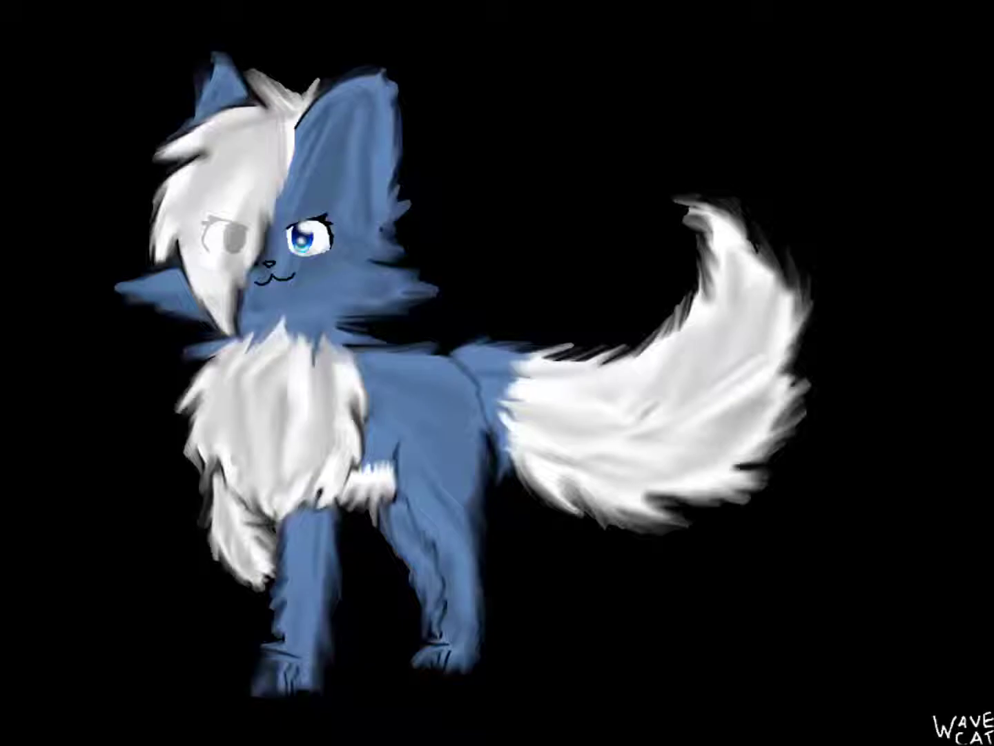